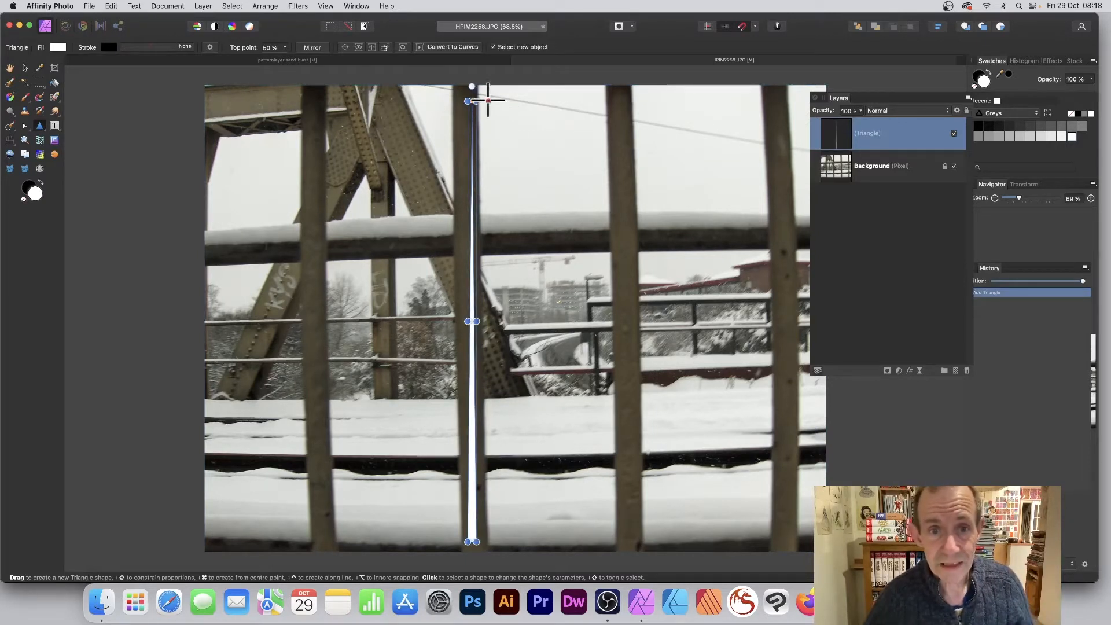
# Rotate and stretch the thin white triangle so it runs diagonally across the photo, and rasterise its layer
pyautogui.moveTo(472, 87); pyautogui.dragTo(772, 121)
pyautogui.moveTo(291, 448); pyautogui.dragTo(251, 475)
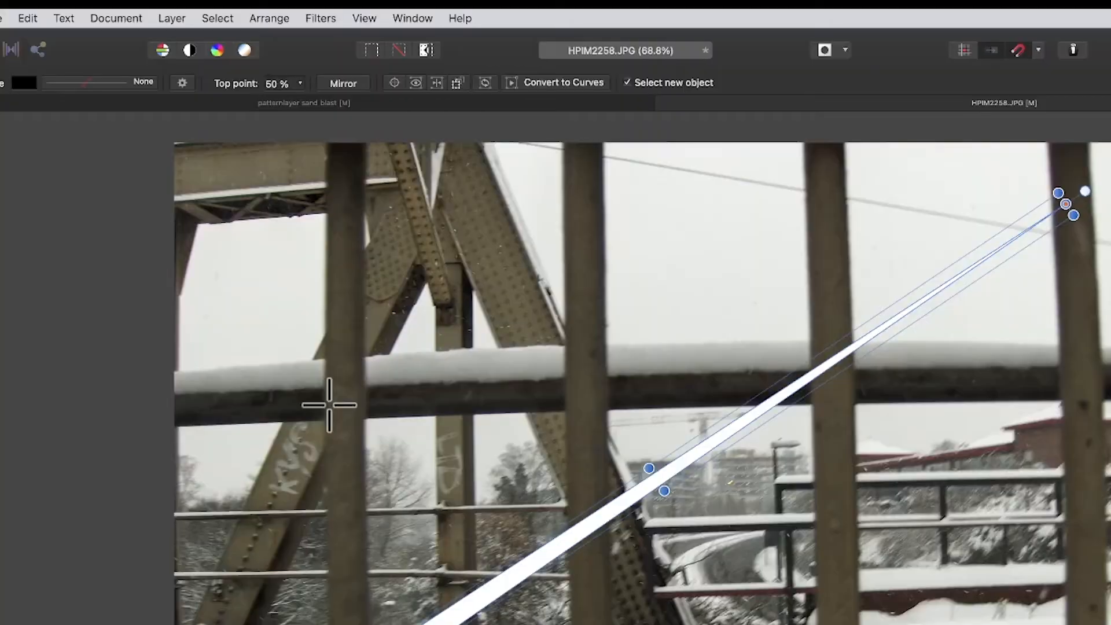
pyautogui.click(173, 19)
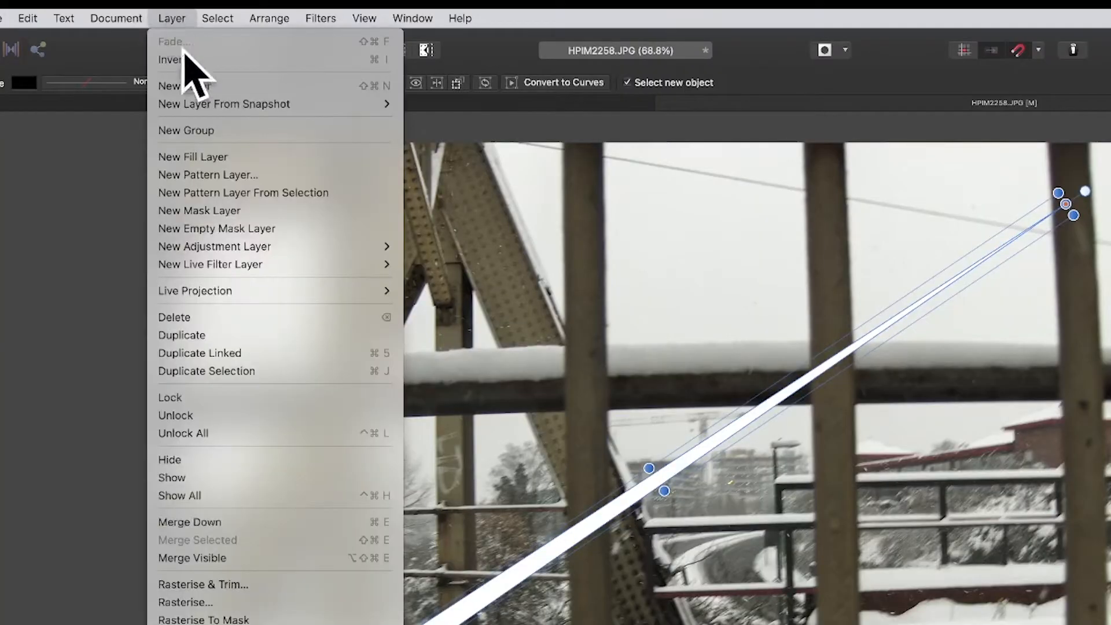
pyautogui.click(209, 602)
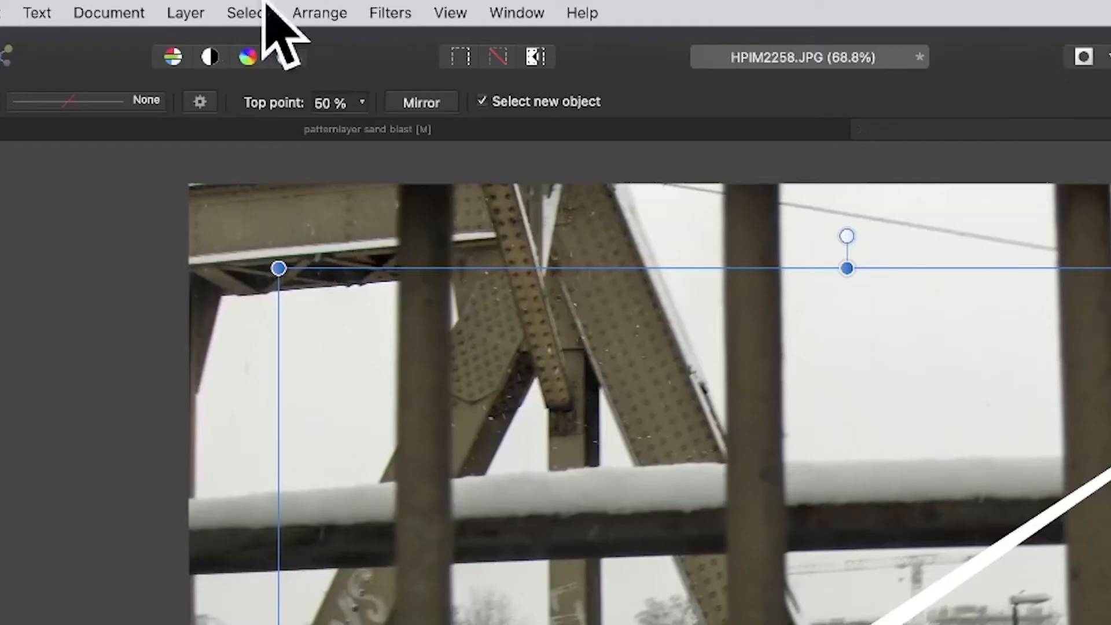
# Create a new pattern layer from the rasterised triangle, and delete the original triangle pixel layer
pyautogui.click(201, 6)
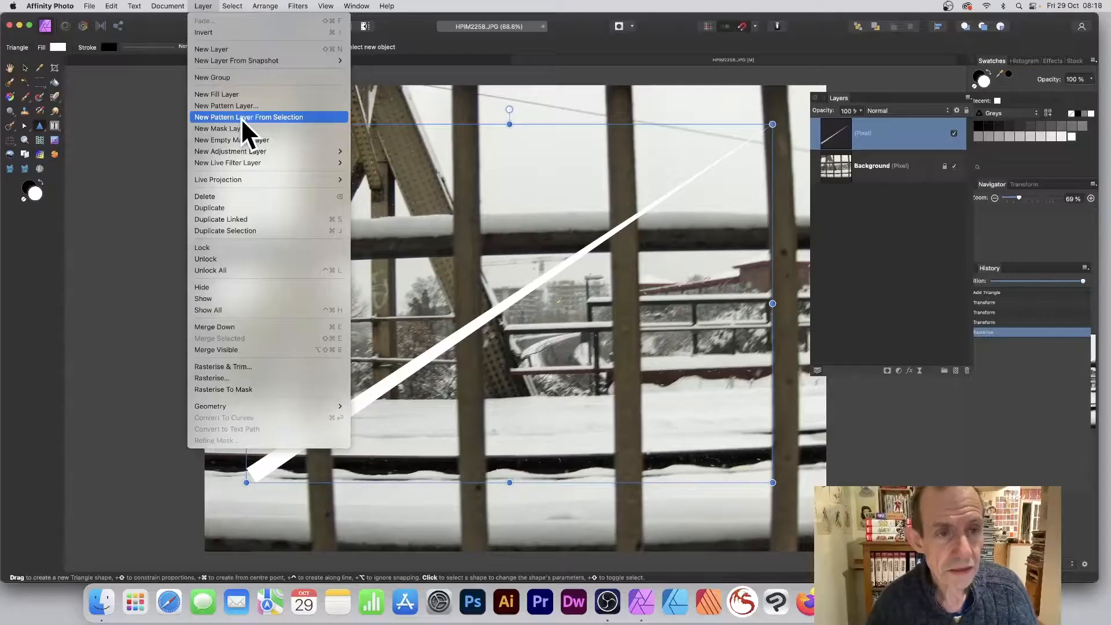
pyautogui.click(272, 253)
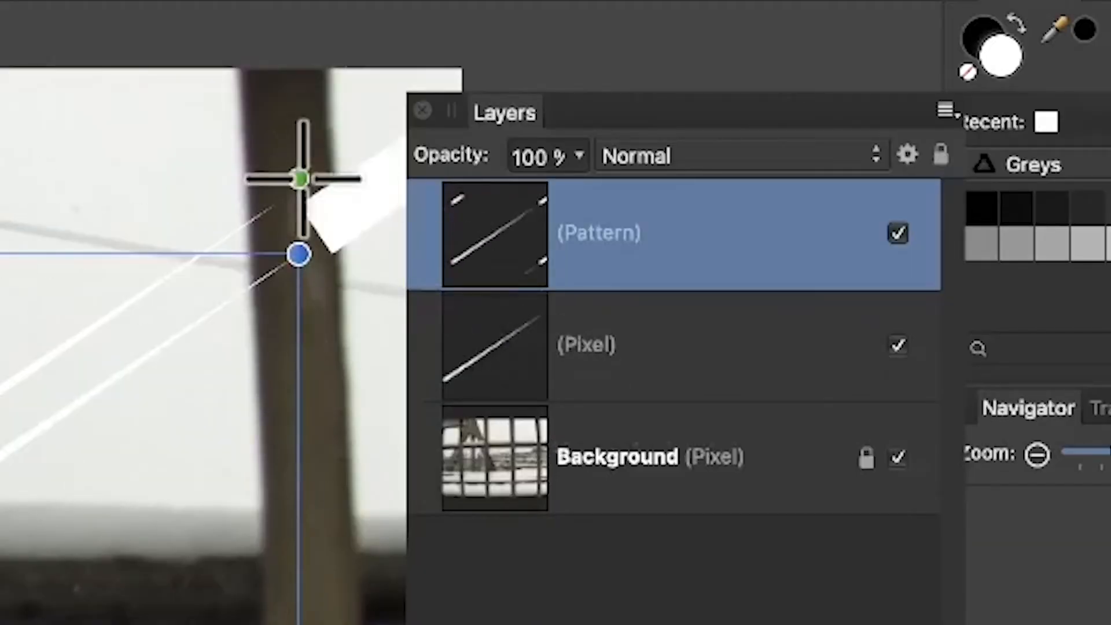
pyautogui.click(554, 352)
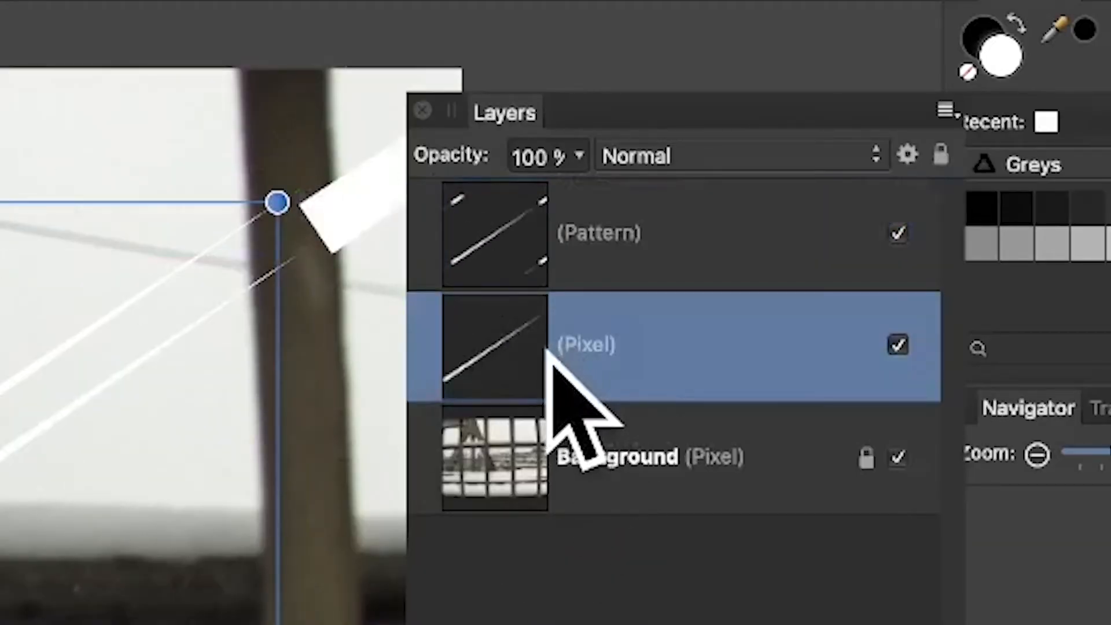
pyautogui.press('Delete')
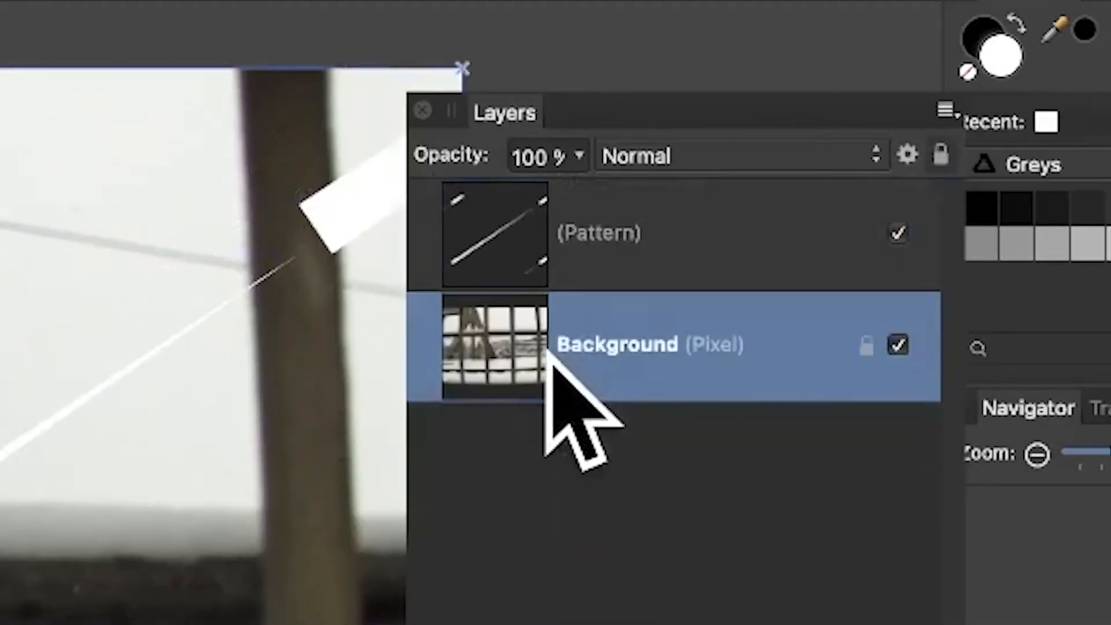
# Scale the pattern layer's tile down to 661 dpi so the streak repeats, and shift it up slightly
pyautogui.click(514, 237)
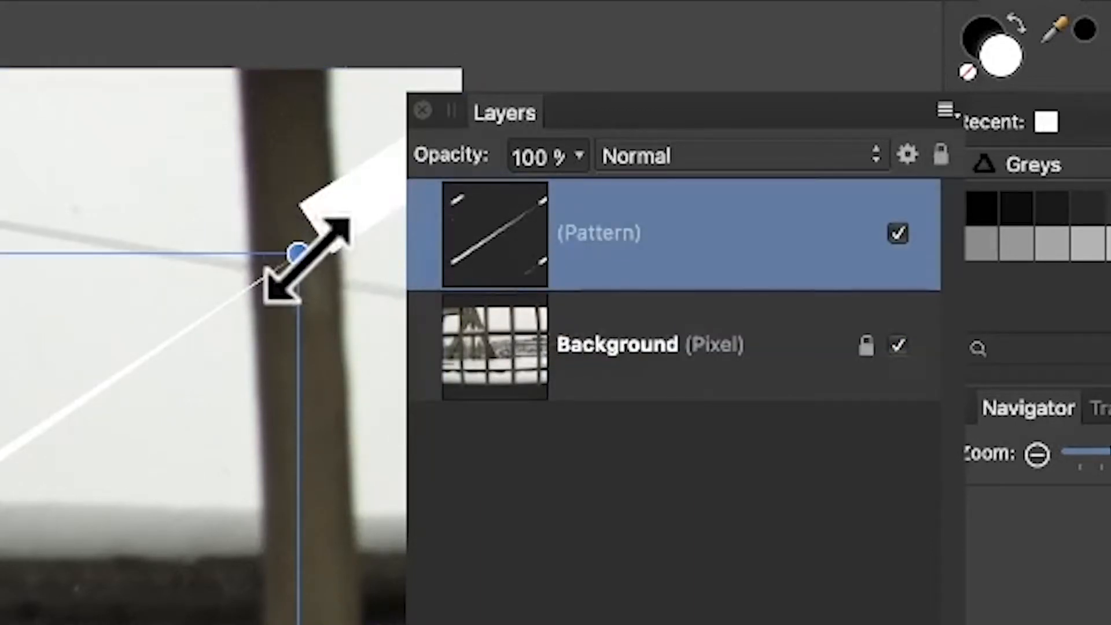
pyautogui.moveTo(308, 256); pyautogui.dragTo(483, 319)
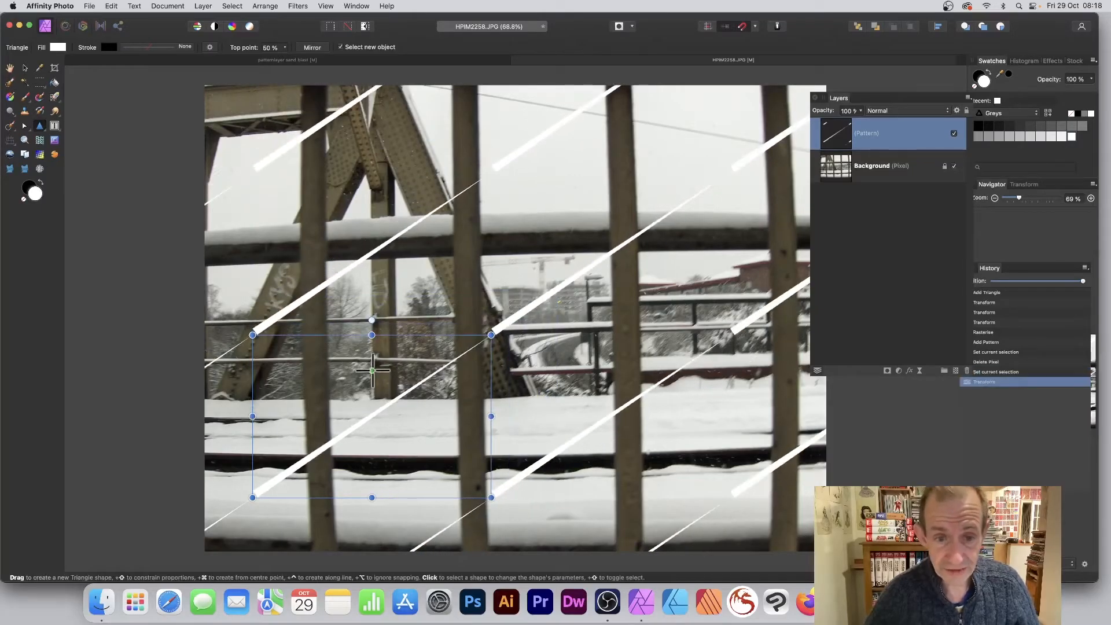
pyautogui.click(25, 70)
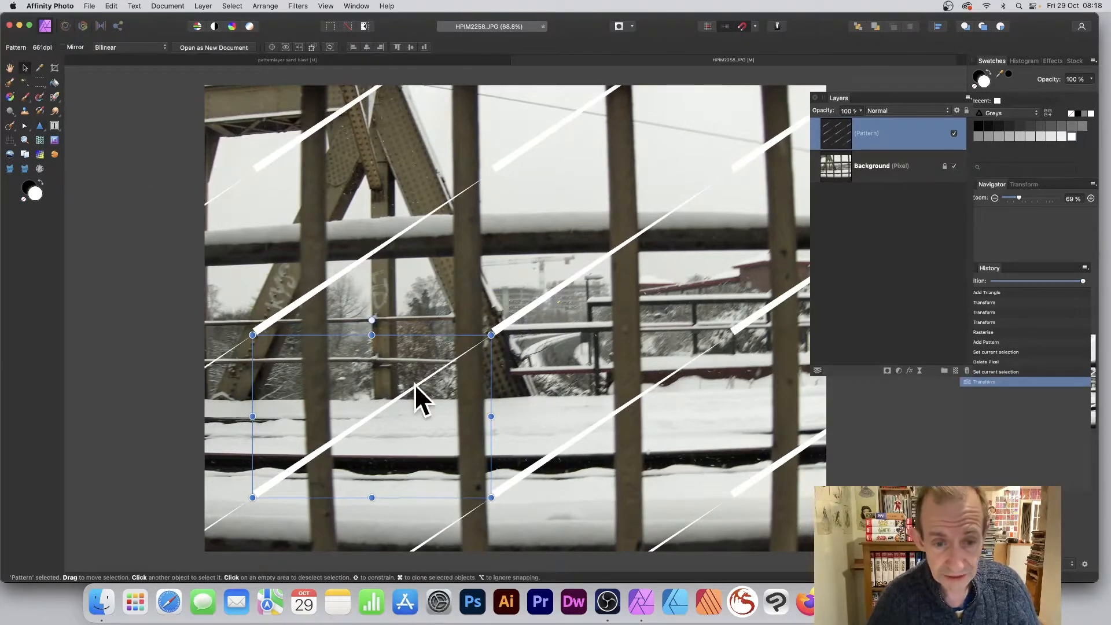
pyautogui.moveTo(414, 384); pyautogui.dragTo(432, 321)
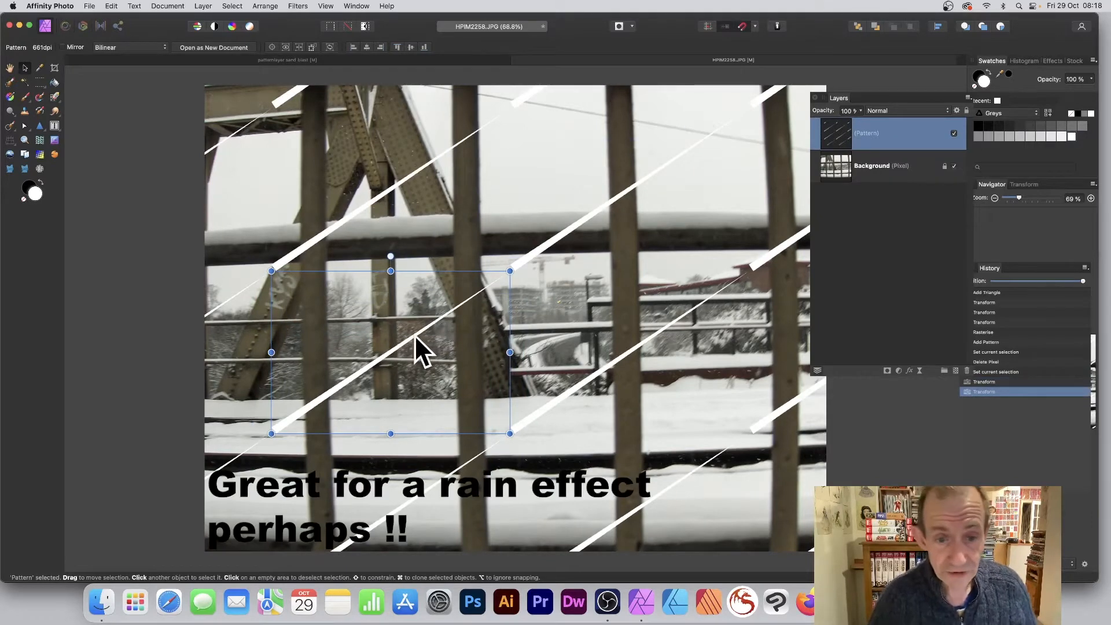
# Make eight offset copies of the streak pattern across the photo, and merge all nine pattern layers into one
pyautogui.moveTo(415, 333)
pyautogui.mouseDown()
pyautogui.moveTo(453, 350)
pyautogui.moveTo(446, 327)
pyautogui.moveTo(467, 314)
pyautogui.moveTo(366, 426)
pyautogui.moveTo(416, 422)
pyautogui.moveTo(498, 379)
pyautogui.moveTo(500, 364)
pyautogui.moveTo(481, 401)
pyautogui.moveTo(578, 379)
pyautogui.moveTo(586, 340)
pyautogui.moveTo(586, 368)
pyautogui.moveTo(549, 384)
pyautogui.moveTo(602, 335)
pyautogui.mouseUp()
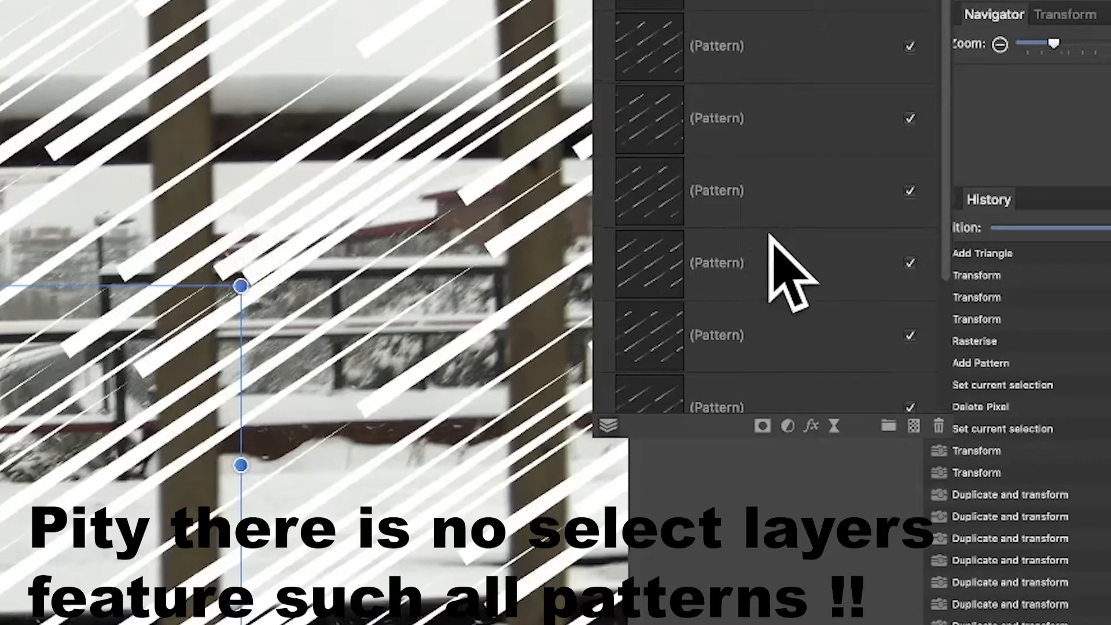
pyautogui.scroll(-2, 771, 240)
pyautogui.keyDown('shift'); pyautogui.click(724, 306); pyautogui.keyUp('shift')
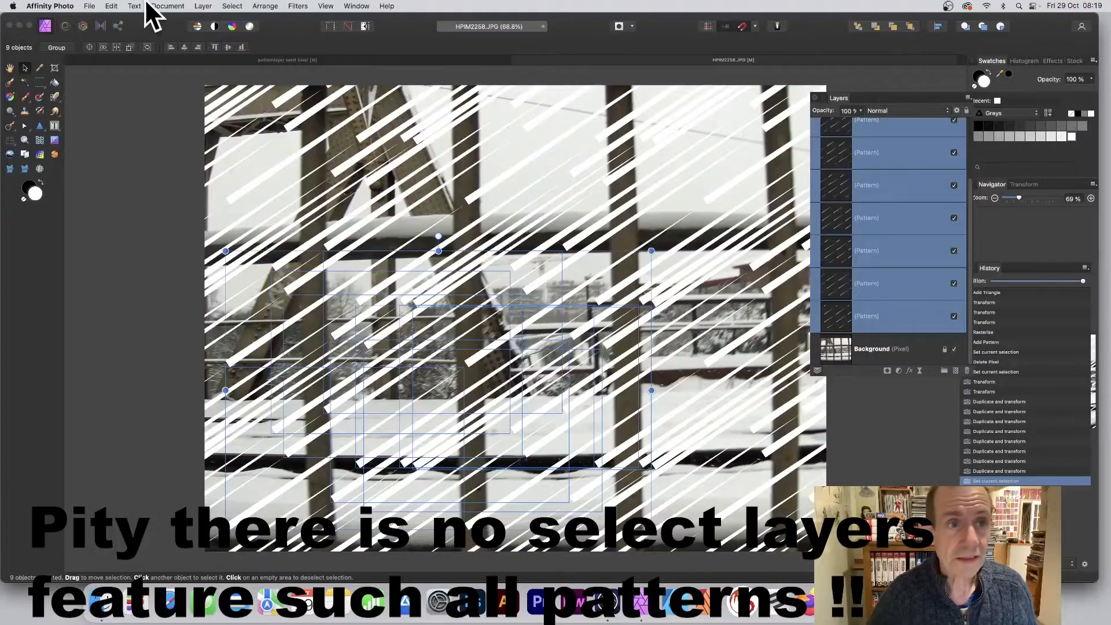
pyautogui.click(203, 5)
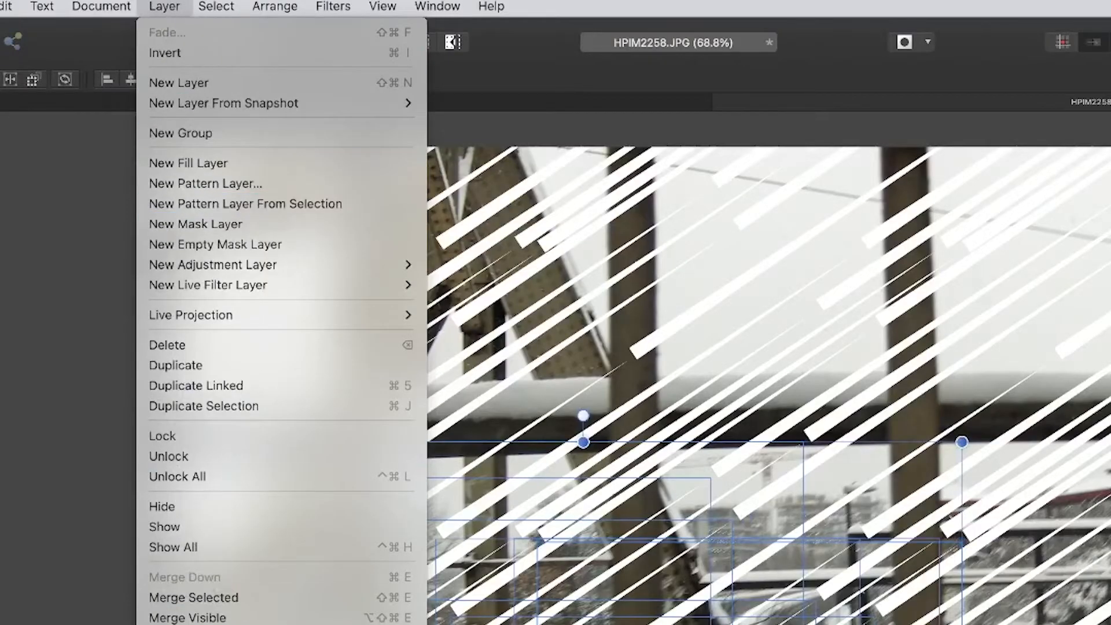
pyautogui.click(234, 597)
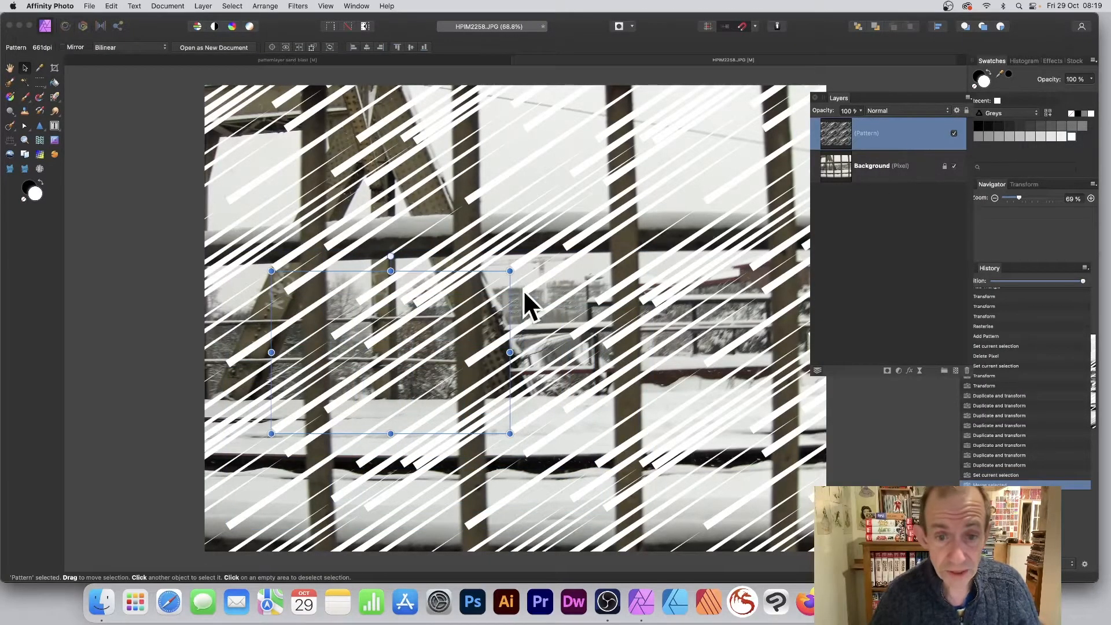
# Enlarge the merged streak pattern to 523 dpi and shift it slightly over the photo
pyautogui.moveTo(513, 267); pyautogui.dragTo(567, 216)
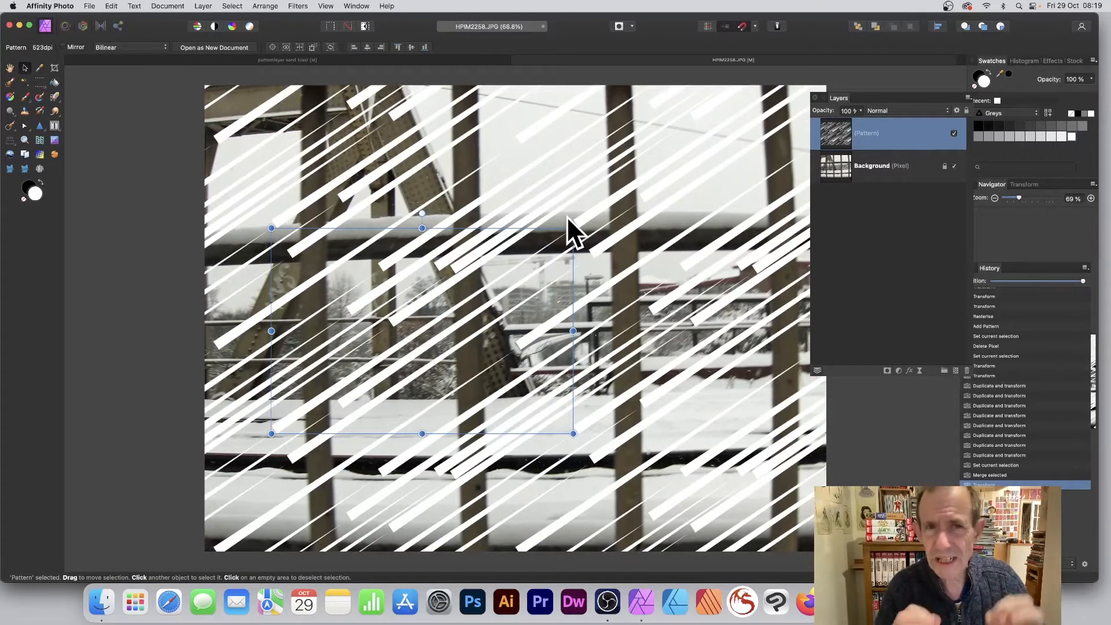
pyautogui.moveTo(426, 294); pyautogui.dragTo(430, 280)
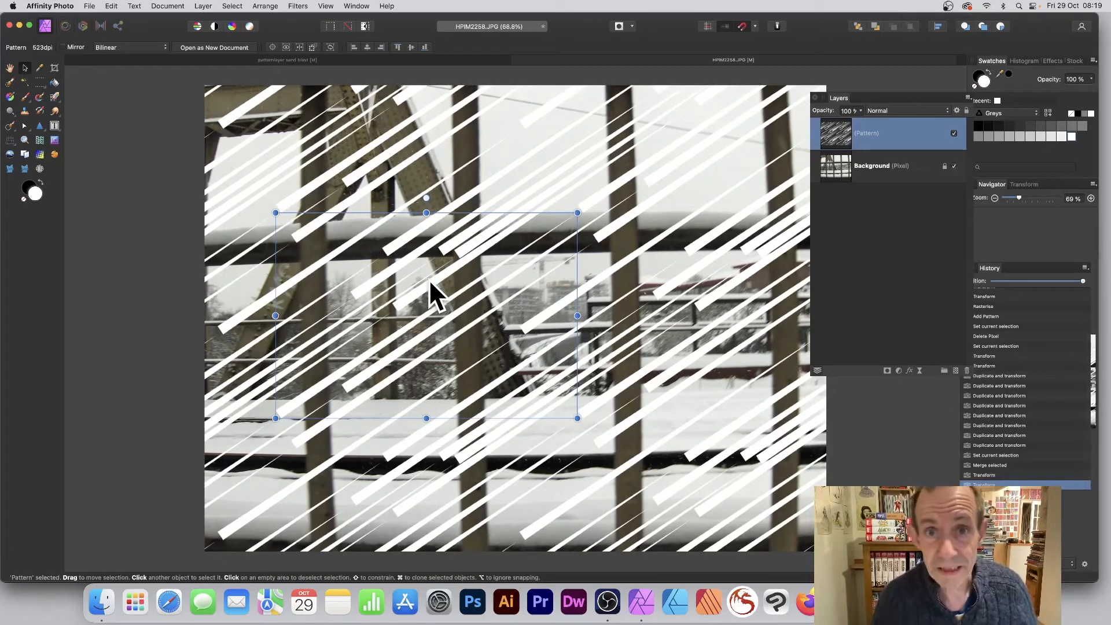
pyautogui.moveTo(426, 285); pyautogui.dragTo(415, 281)
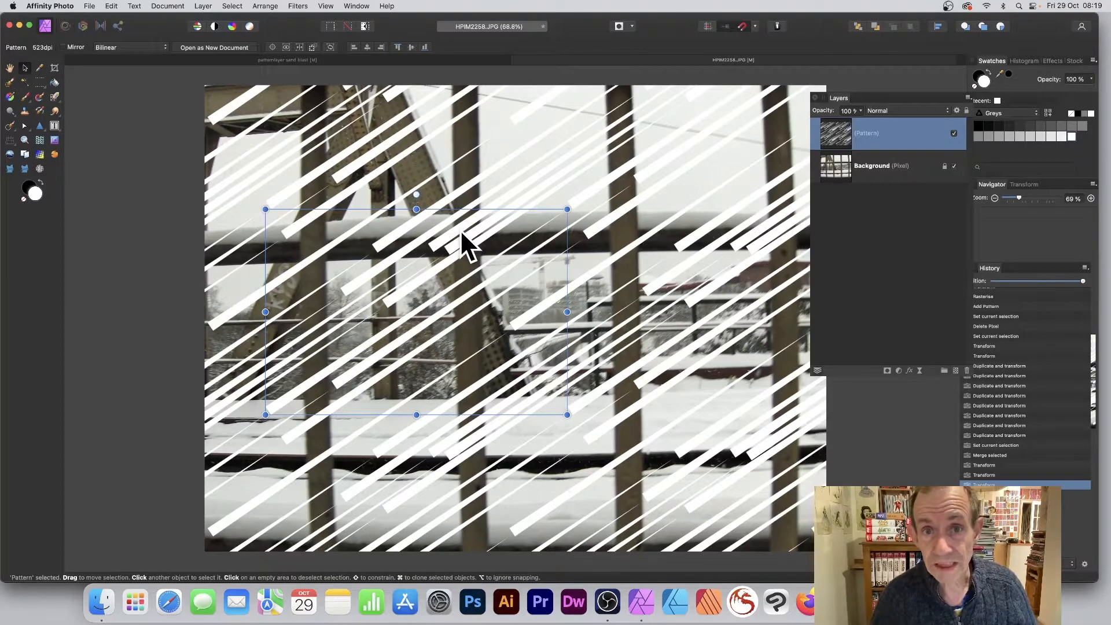
# Duplicate the streak pattern layer and rotate the copy so its streaks cross those of the original
pyautogui.click(204, 6)
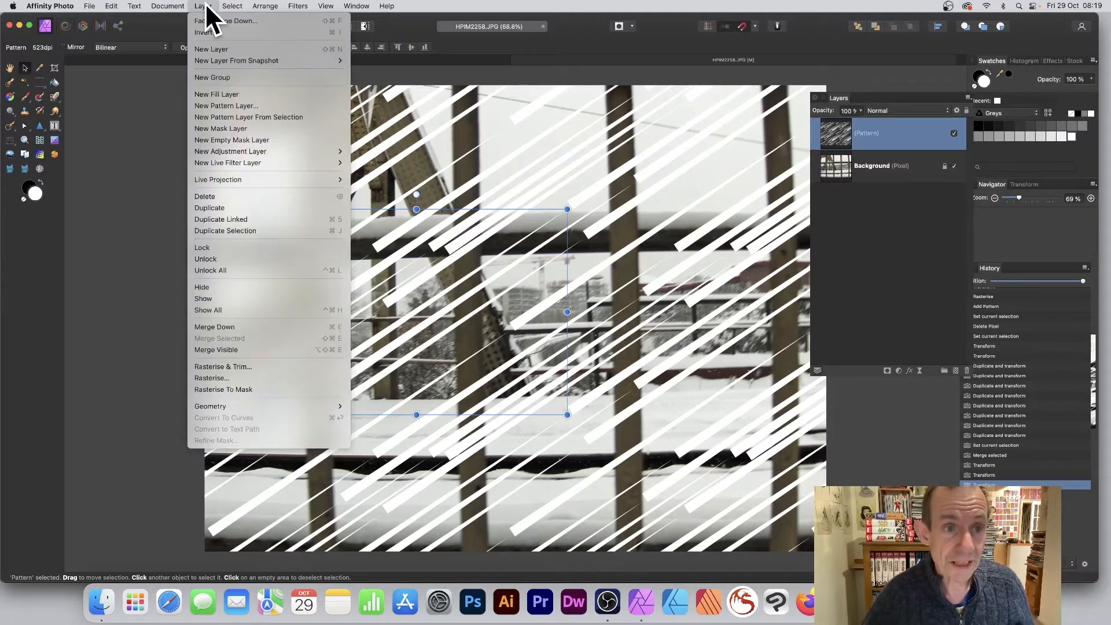
pyautogui.click(236, 208)
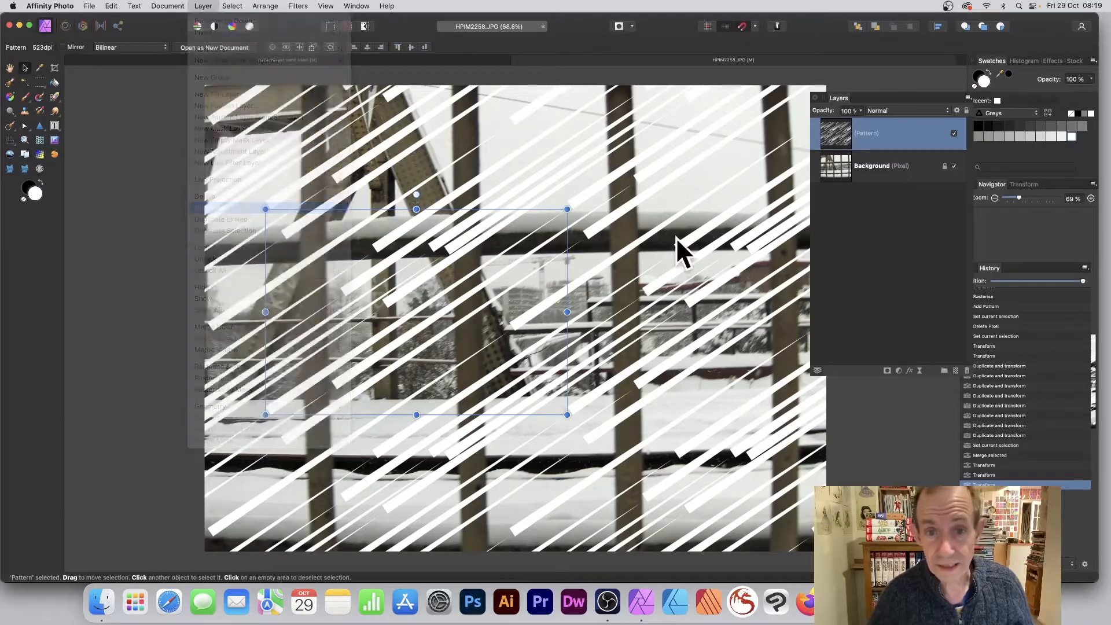
pyautogui.moveTo(567, 208); pyautogui.dragTo(255, 194)
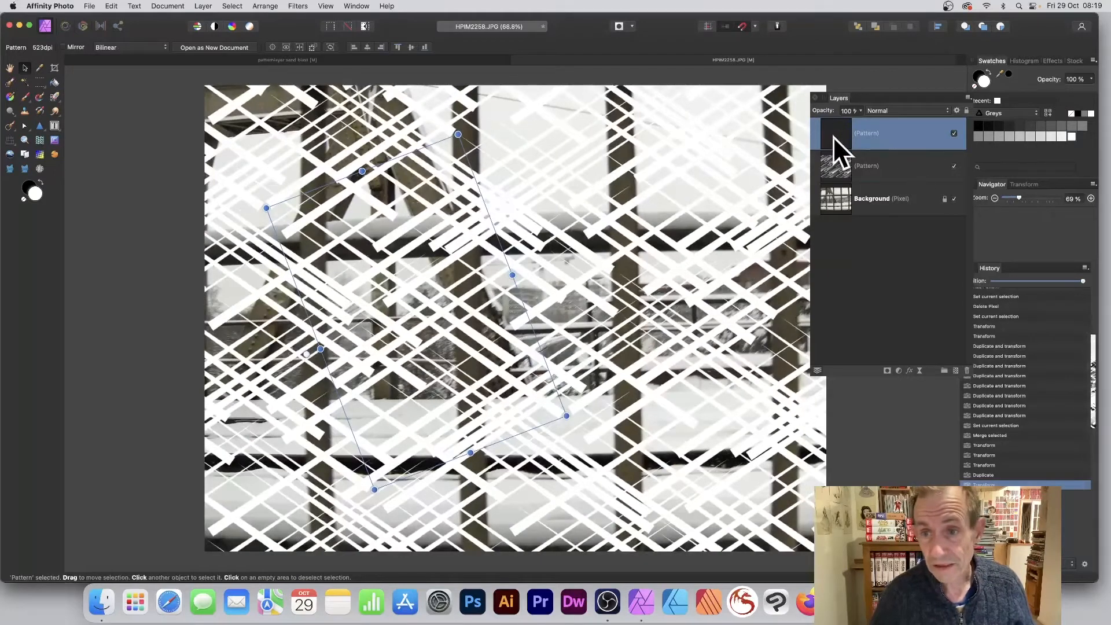
# Merge the two crossing pattern layers into a single pattern layer
pyautogui.keyDown('shift'); pyautogui.click(842, 162); pyautogui.keyUp('shift')
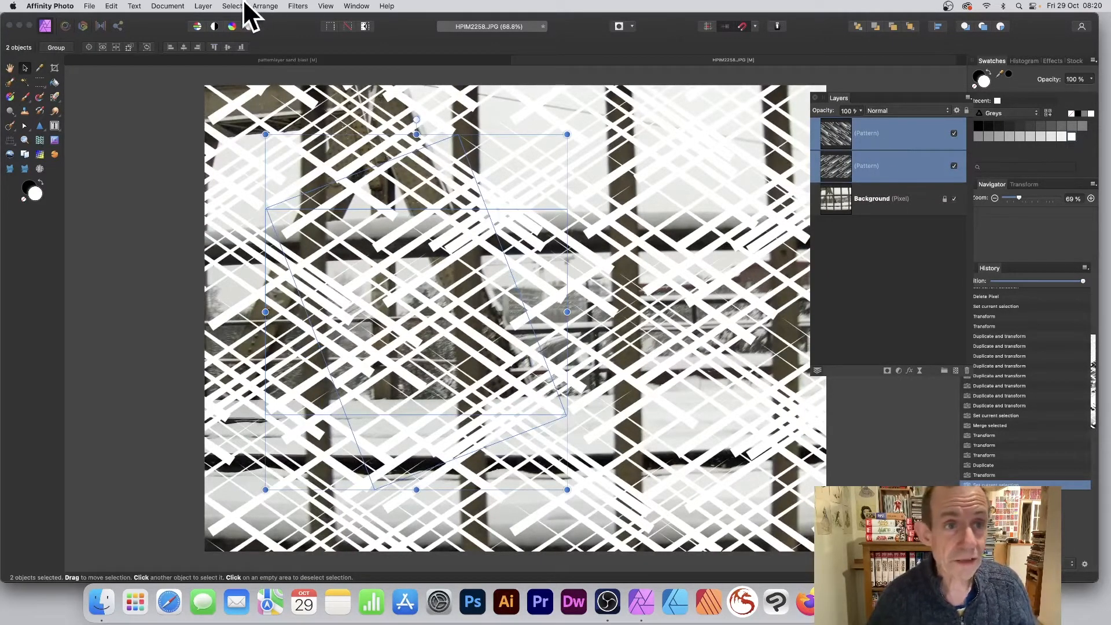
pyautogui.click(200, 5)
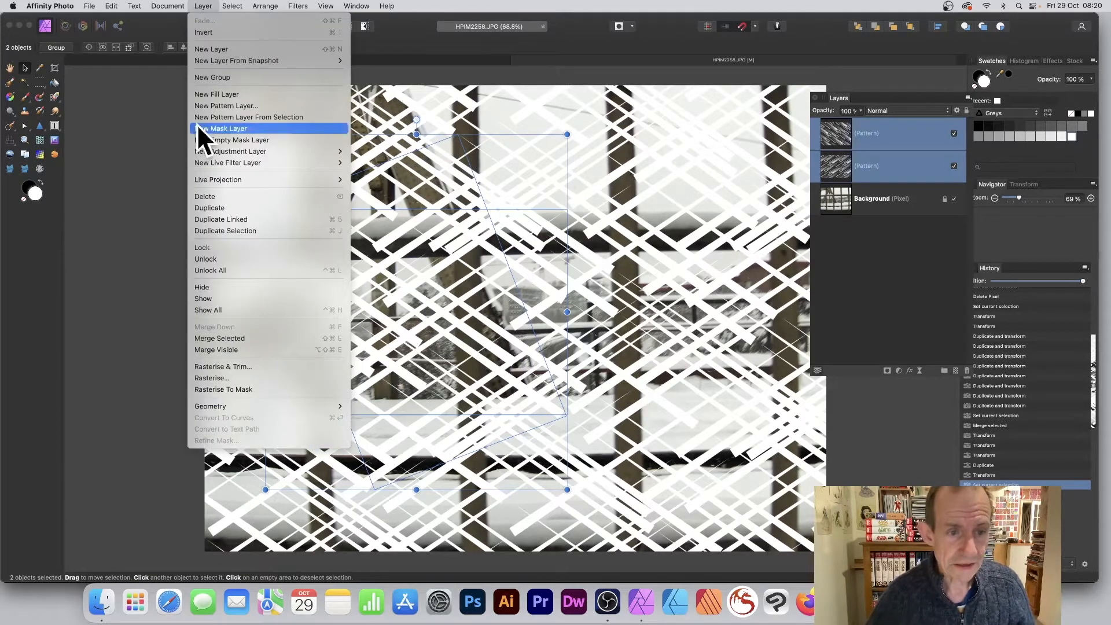
pyautogui.click(251, 339)
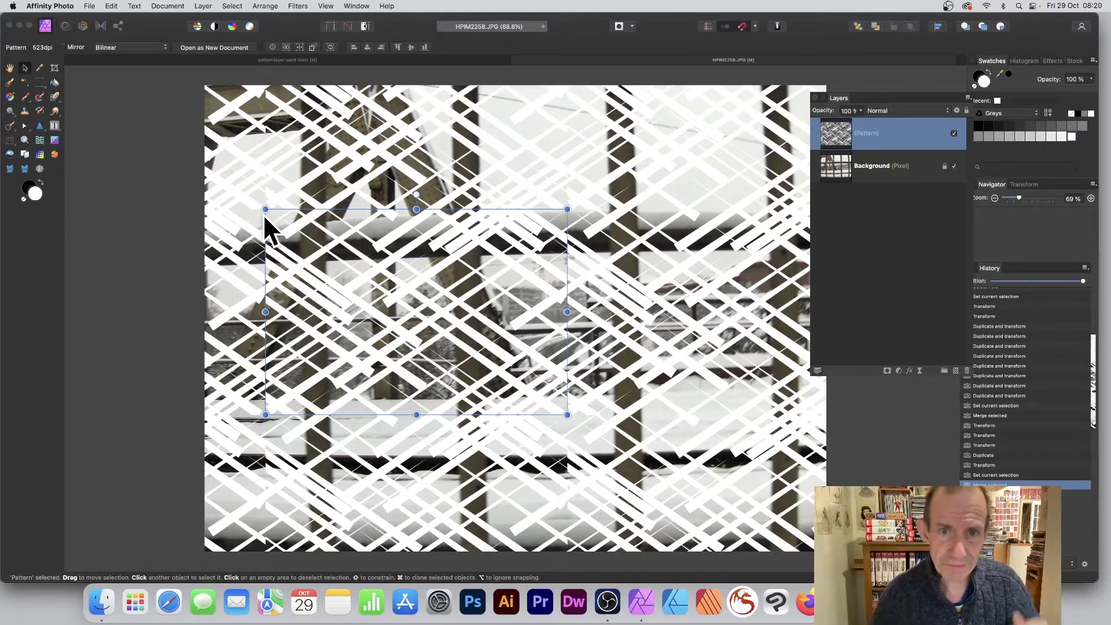
# Move the crosshatch pattern's tile up and to the right, and rescale it to 518 dpi
pyautogui.moveTo(266, 208); pyautogui.dragTo(394, 296)
pyautogui.moveTo(479, 341); pyautogui.dragTo(515, 257)
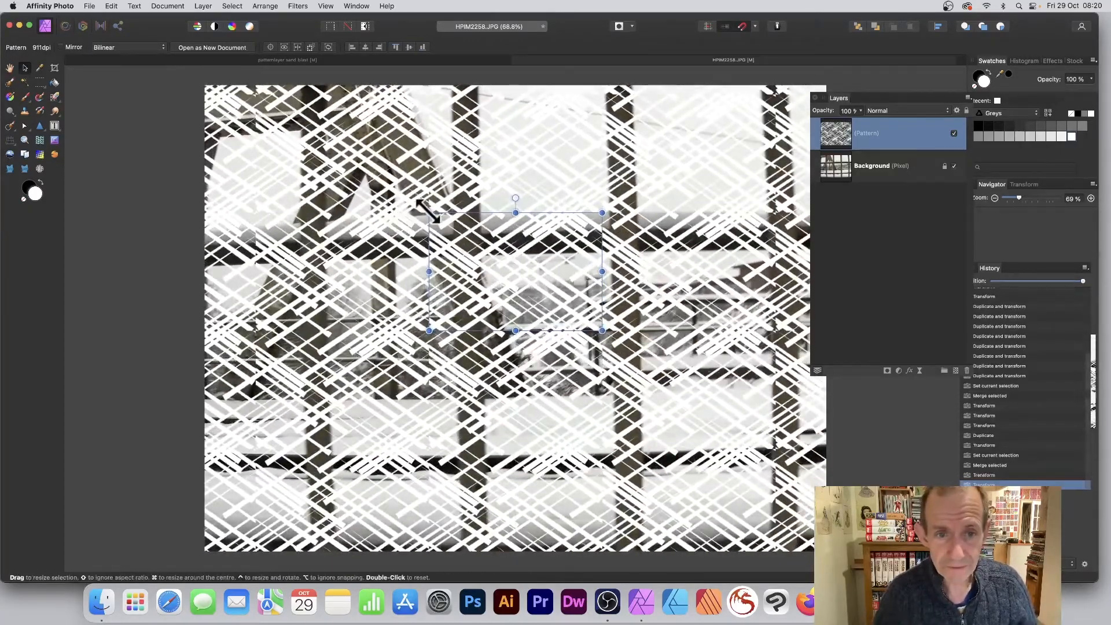
pyautogui.moveTo(429, 213); pyautogui.dragTo(319, 137)
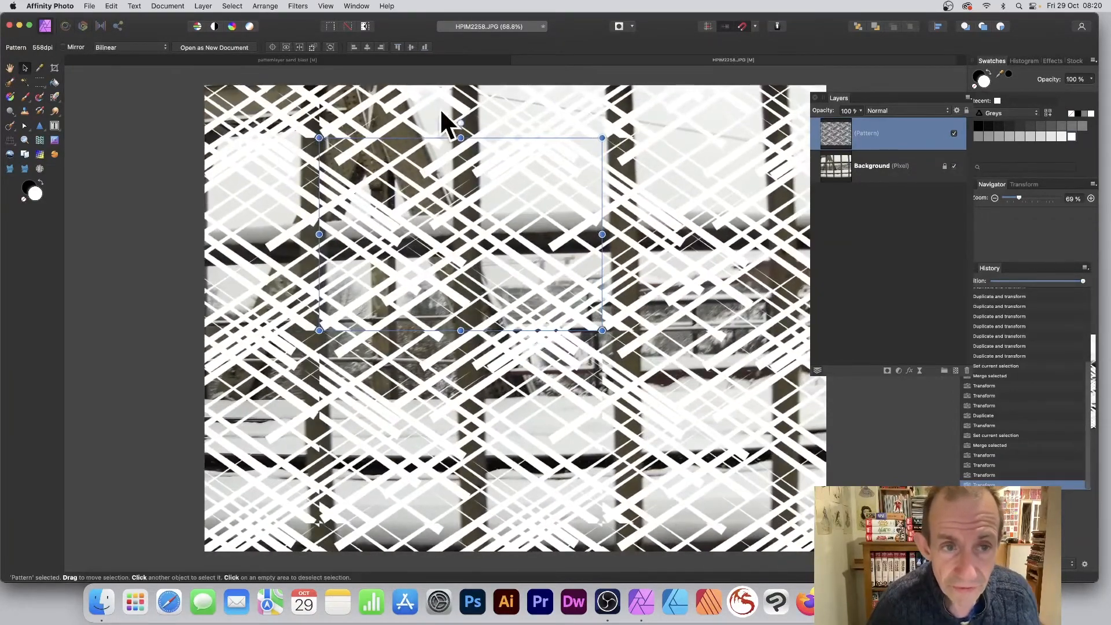
pyautogui.moveTo(599, 324); pyautogui.dragTo(620, 339)
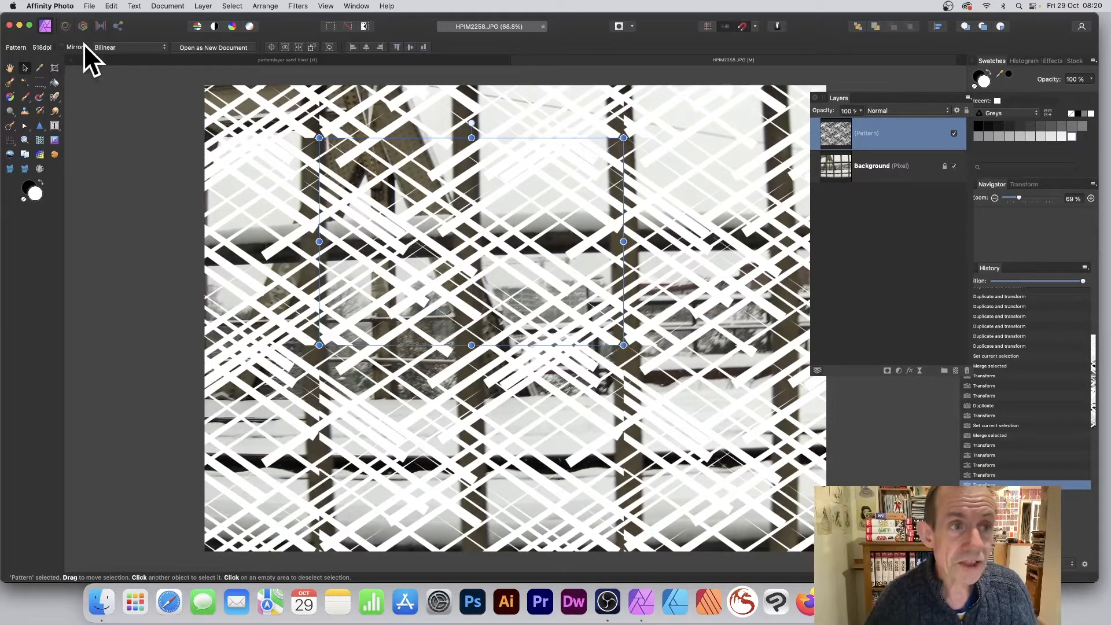
# Turn on mirroring for the crosshatch pattern and enlarge its tile slightly from the lower-right corner
pyautogui.click(65, 47)
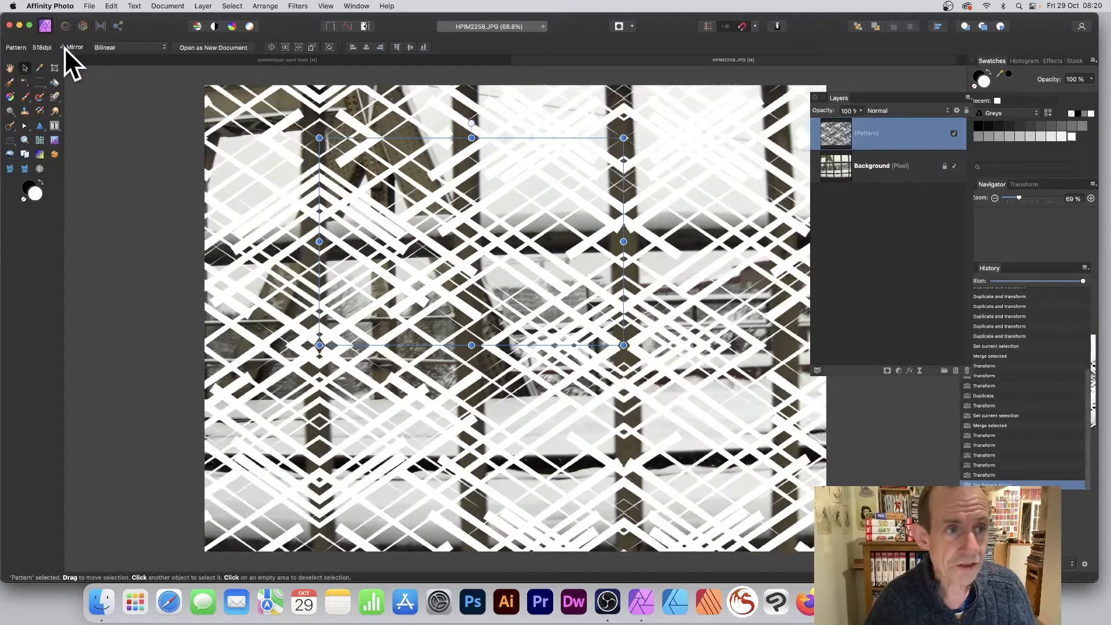
pyautogui.moveTo(623, 345)
pyautogui.mouseDown()
pyautogui.moveTo(630, 354)
pyautogui.moveTo(608, 334)
pyautogui.moveTo(639, 356)
pyautogui.mouseUp()
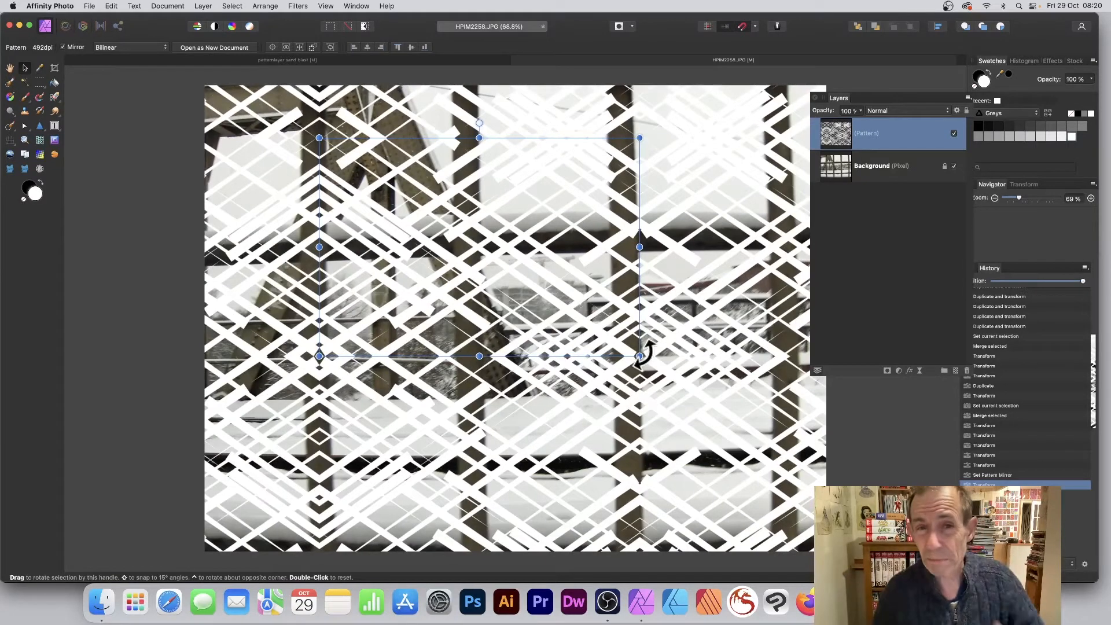
pyautogui.moveTo(636, 352); pyautogui.dragTo(649, 363)
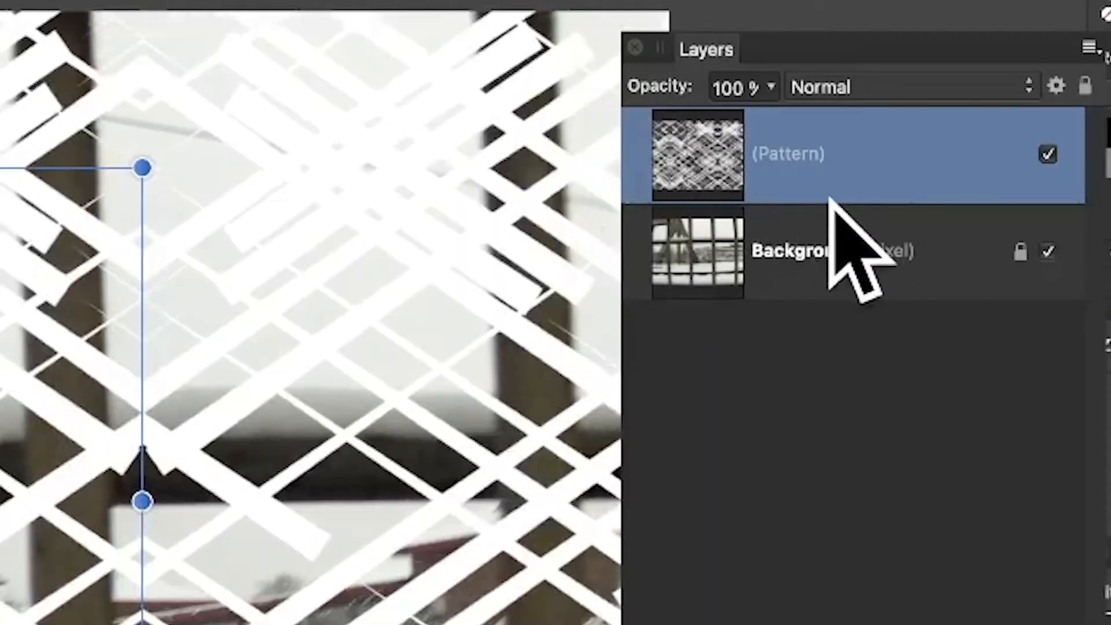
# Duplicate the Background photo layer beneath the pattern
pyautogui.click(790, 240)
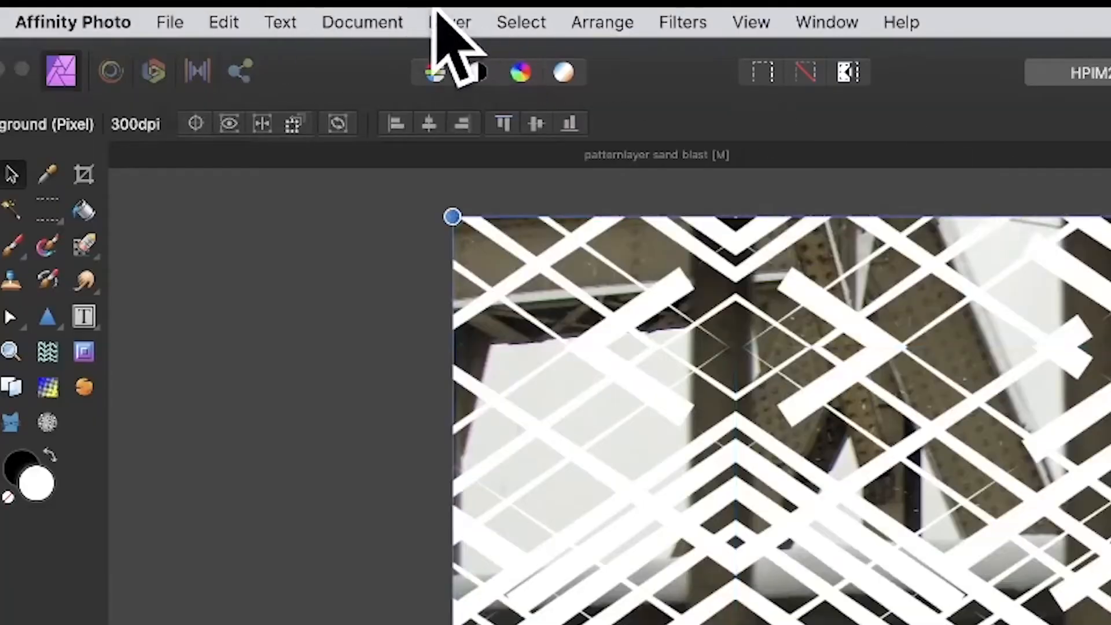
pyautogui.click(440, 17)
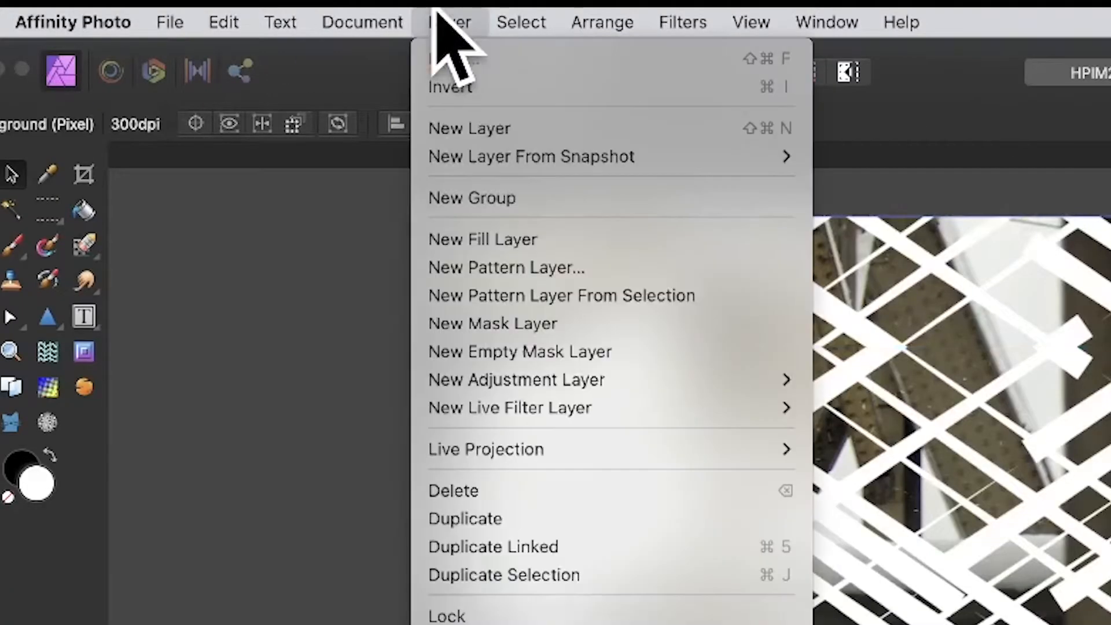
pyautogui.click(466, 518)
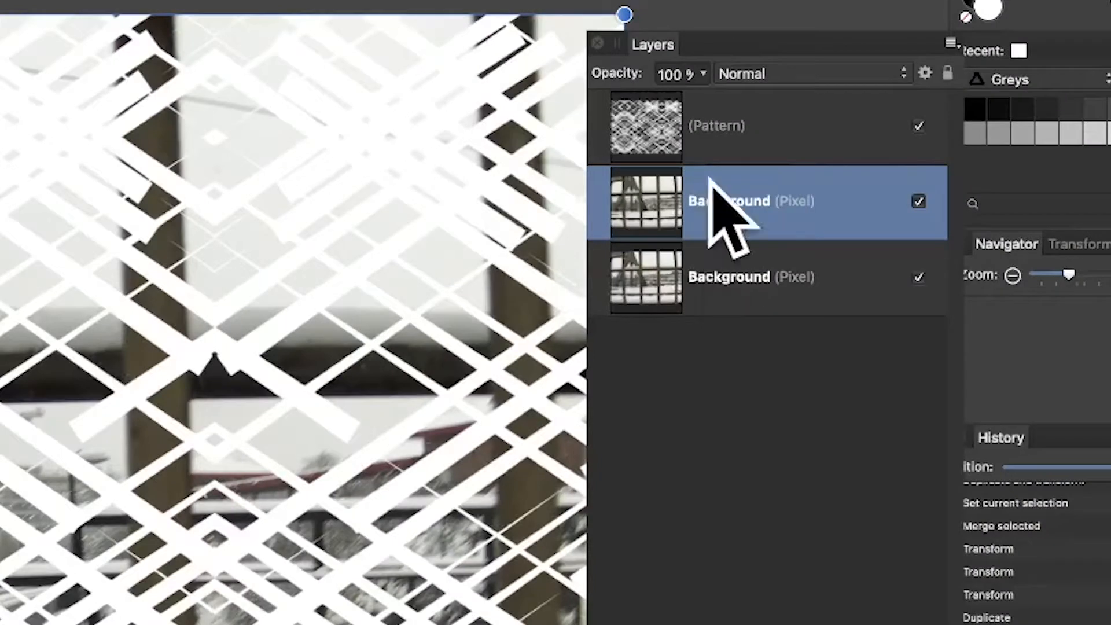
# Rasterise the crosshatch pattern layer to a mask
pyautogui.click(725, 279)
pyautogui.click(731, 211)
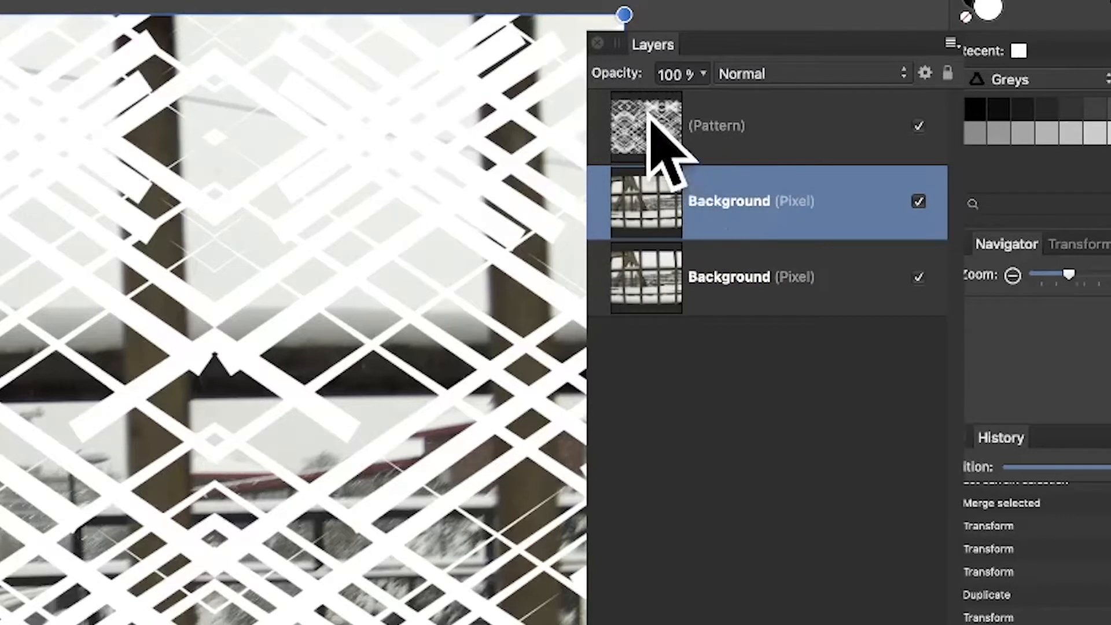
pyautogui.click(659, 136)
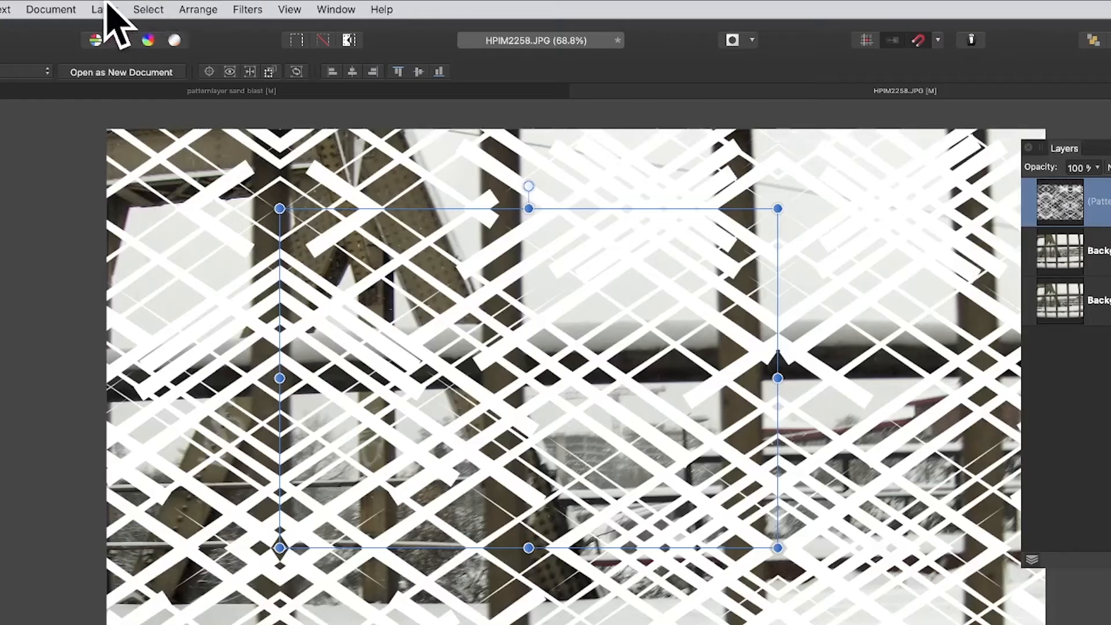
pyautogui.click(104, 9)
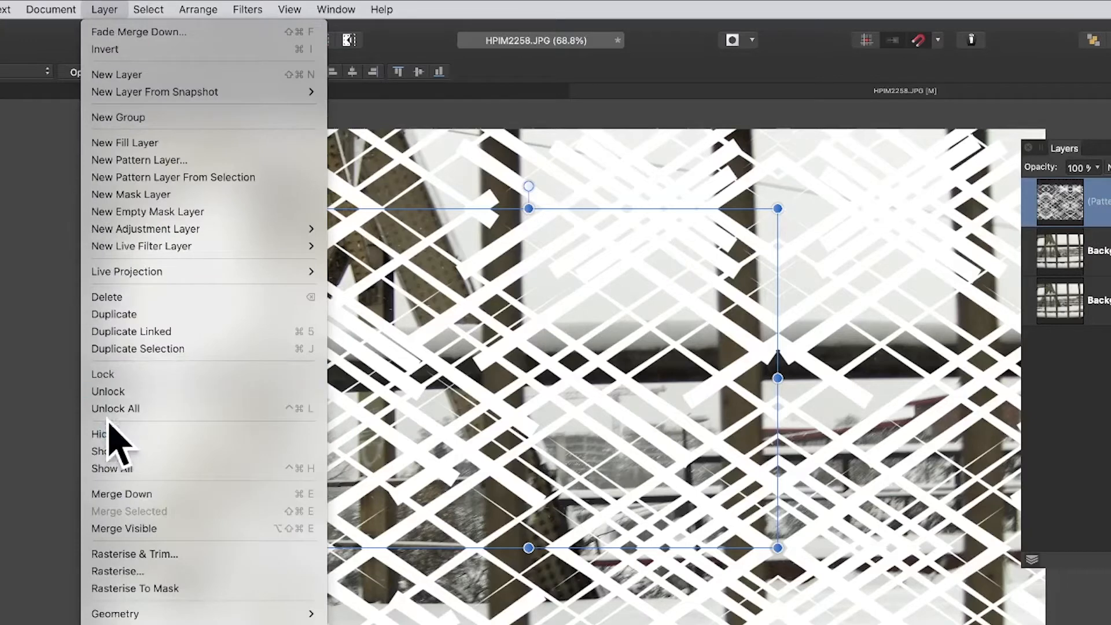
pyautogui.click(158, 589)
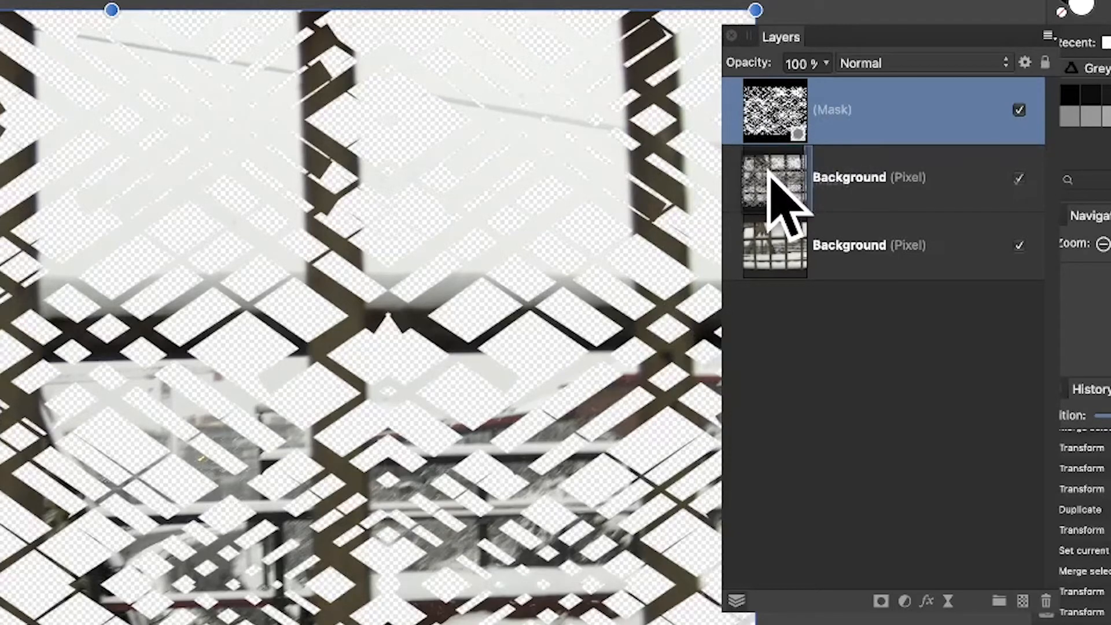
# Nest the crosshatch mask inside the duplicated Background layer so it masks only that layer
pyautogui.moveTo(765, 175); pyautogui.dragTo(807, 167)
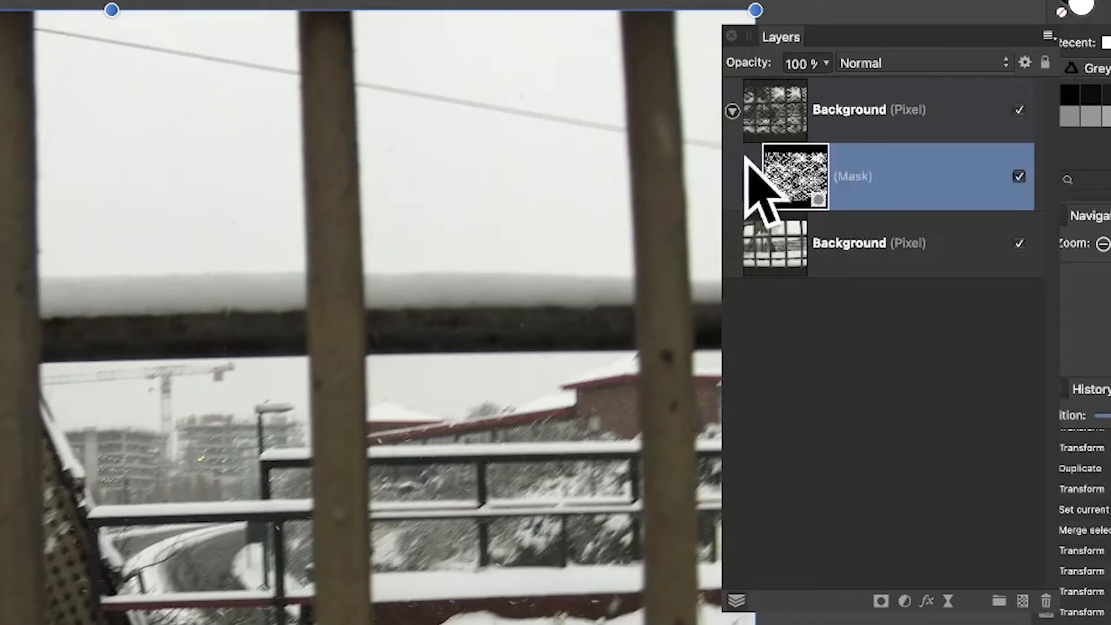
pyautogui.click(755, 112)
pyautogui.click(771, 153)
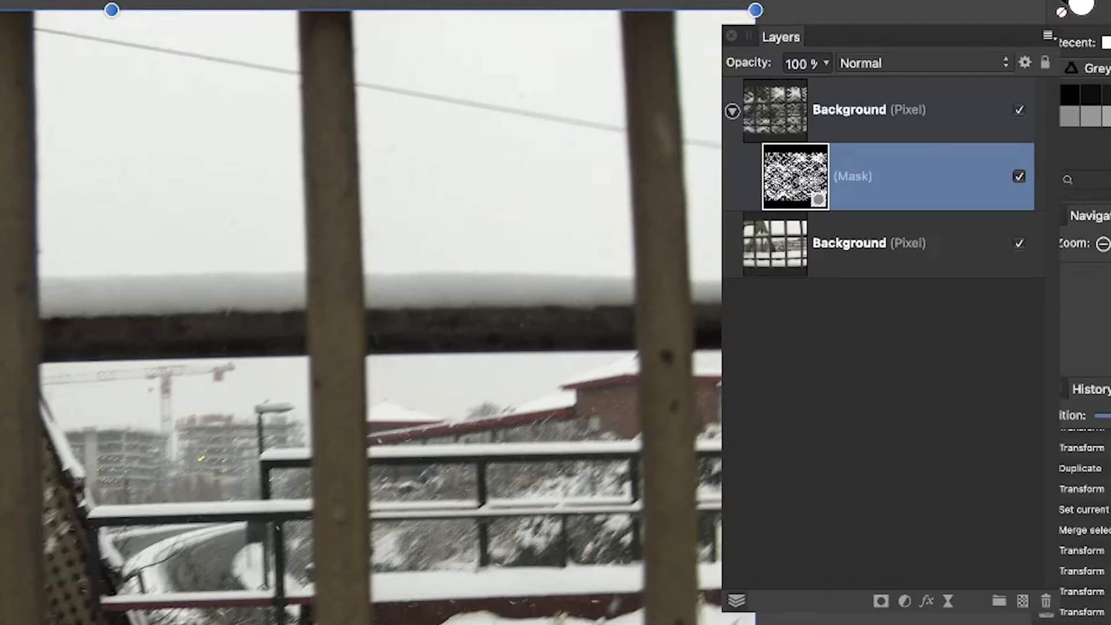
pyautogui.moveTo(0, 347); pyautogui.dragTo(60, 405)
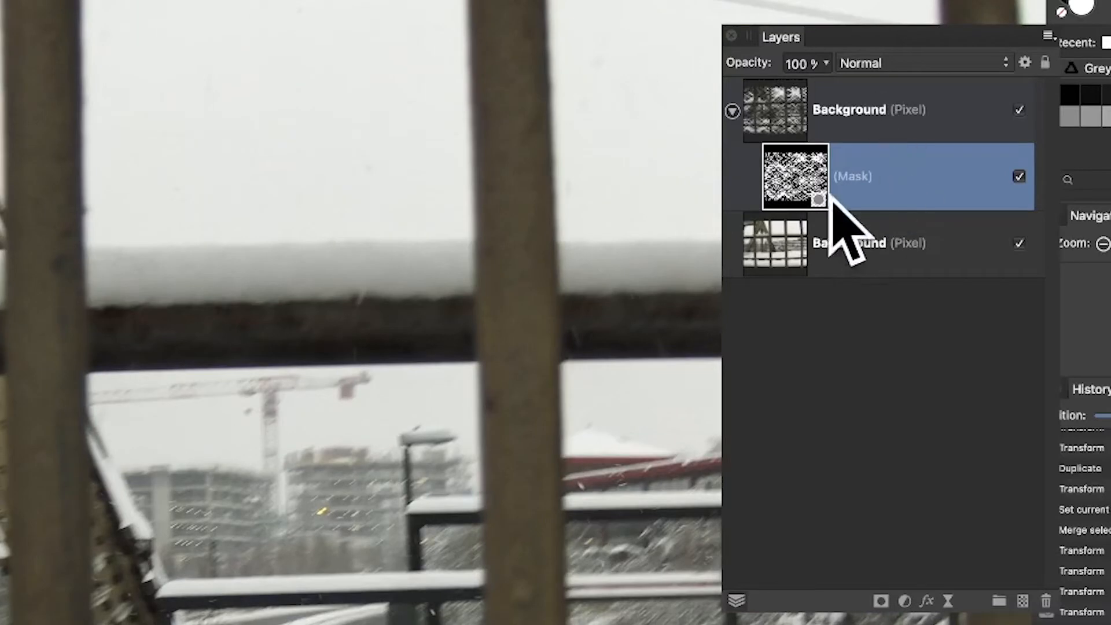
# Enable the 3D layer effect on the masked Background layer and set its radius to 24.2 px
pyautogui.click(786, 107)
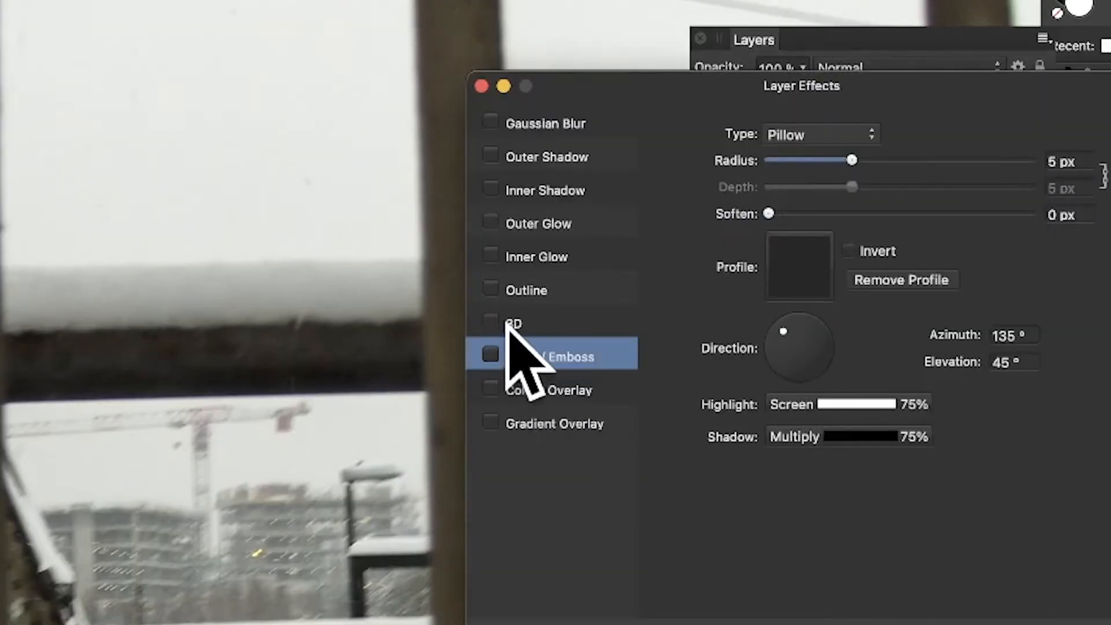
pyautogui.click(495, 323)
pyautogui.click(490, 321)
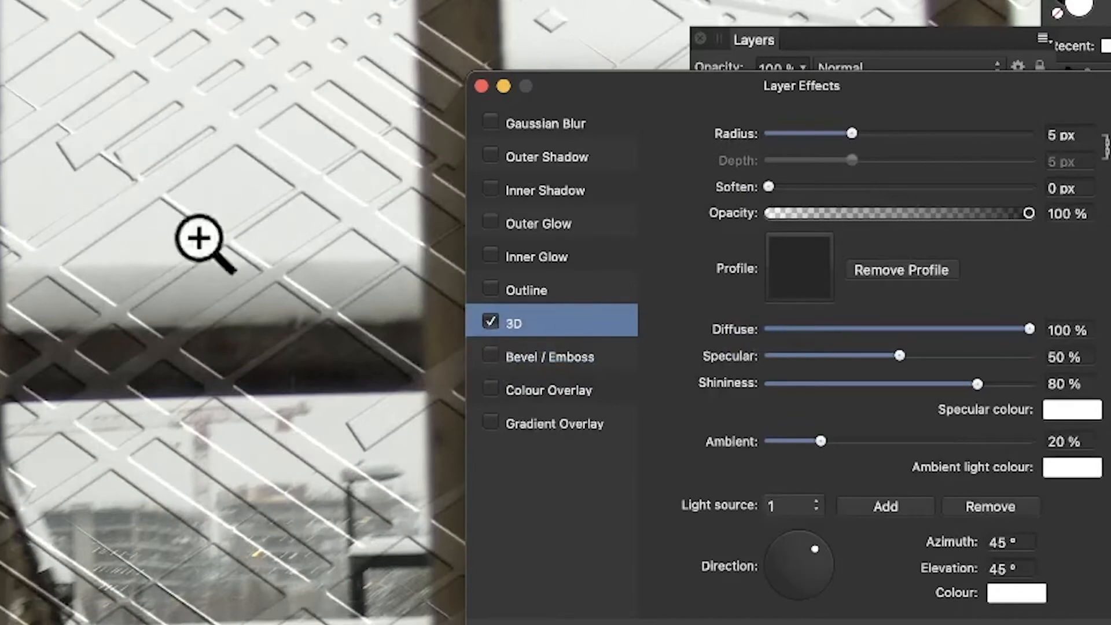
pyautogui.moveTo(874, 131); pyautogui.dragTo(920, 132)
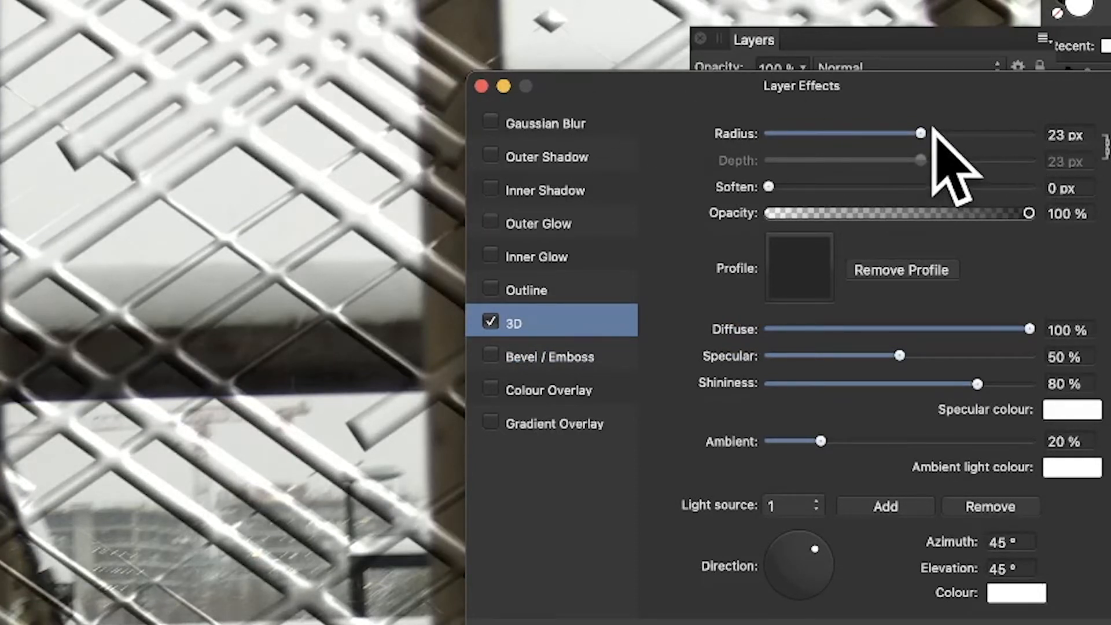
pyautogui.moveTo(932, 133)
pyautogui.mouseDown()
pyautogui.moveTo(945, 134)
pyautogui.moveTo(924, 134)
pyautogui.mouseUp()
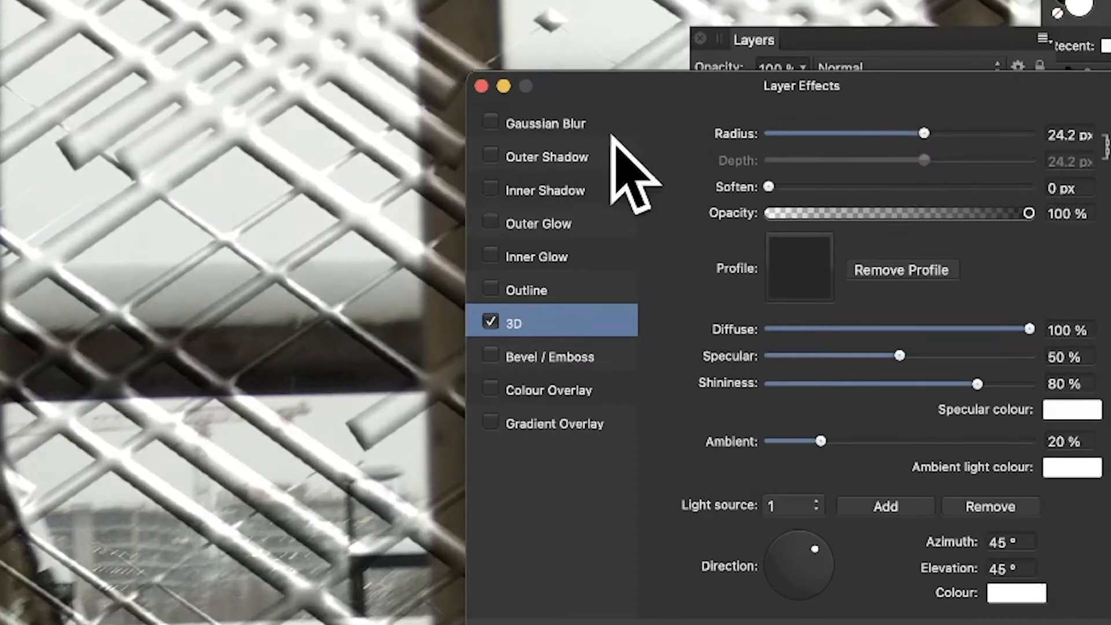
# Enable a Pillow Bevel / Emboss effect with a 26.7 px radius and 3.1 px soften, and adjust its light direction slightly
pyautogui.click(554, 357)
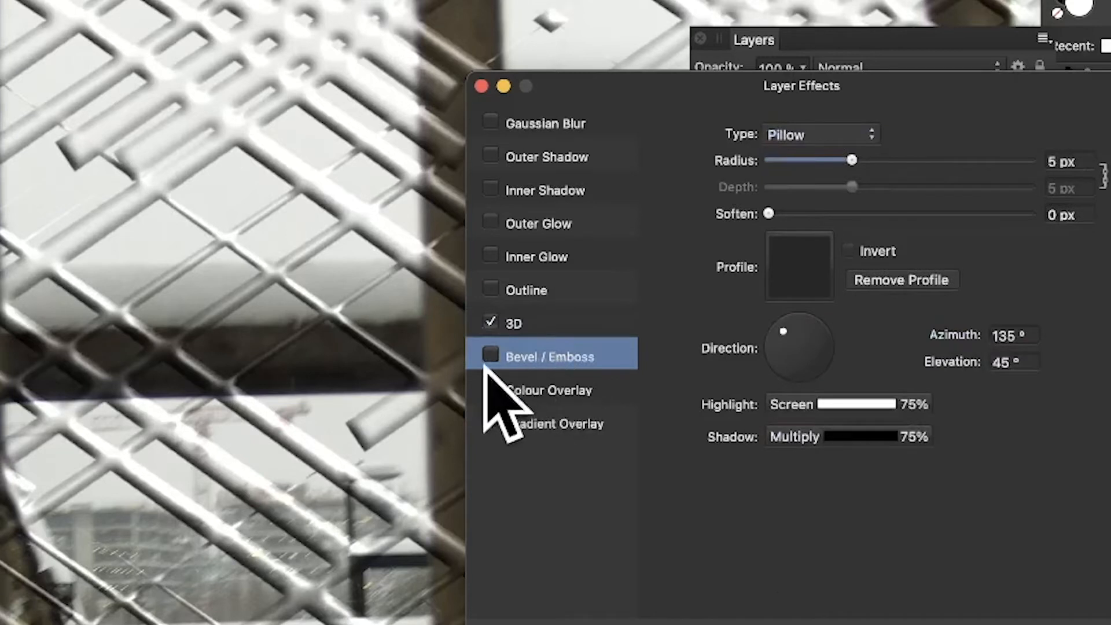
pyautogui.click(490, 354)
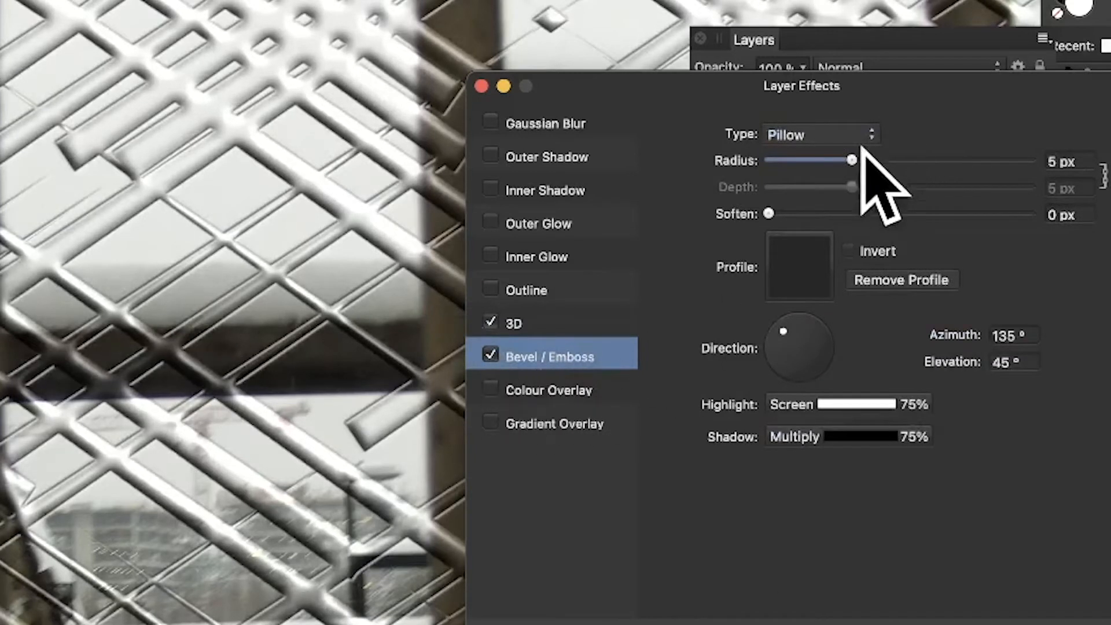
pyautogui.moveTo(854, 161); pyautogui.dragTo(931, 161)
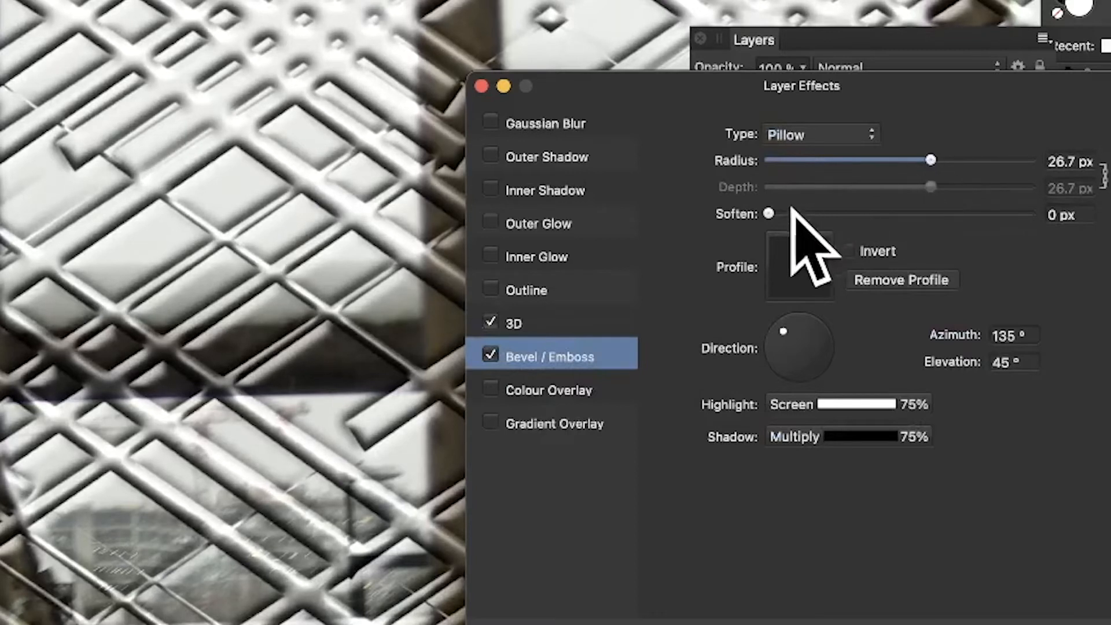
pyautogui.moveTo(768, 214); pyautogui.dragTo(871, 214)
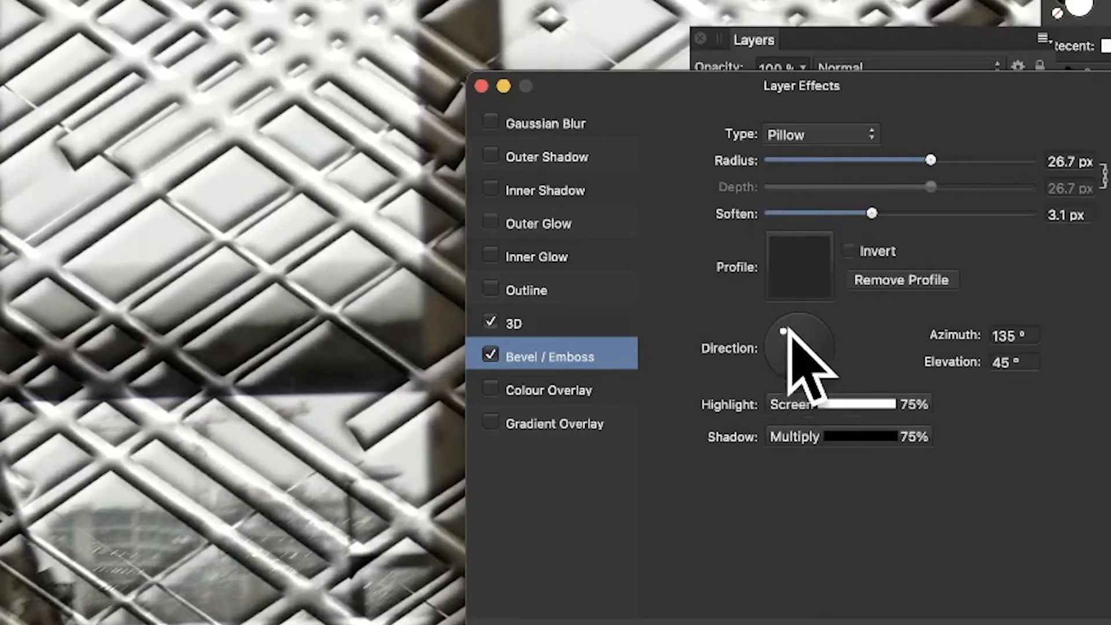
pyautogui.moveTo(780, 334)
pyautogui.mouseDown()
pyautogui.moveTo(789, 391)
pyautogui.moveTo(792, 324)
pyautogui.moveTo(781, 342)
pyautogui.moveTo(776, 327)
pyautogui.moveTo(788, 342)
pyautogui.moveTo(784, 333)
pyautogui.mouseUp()
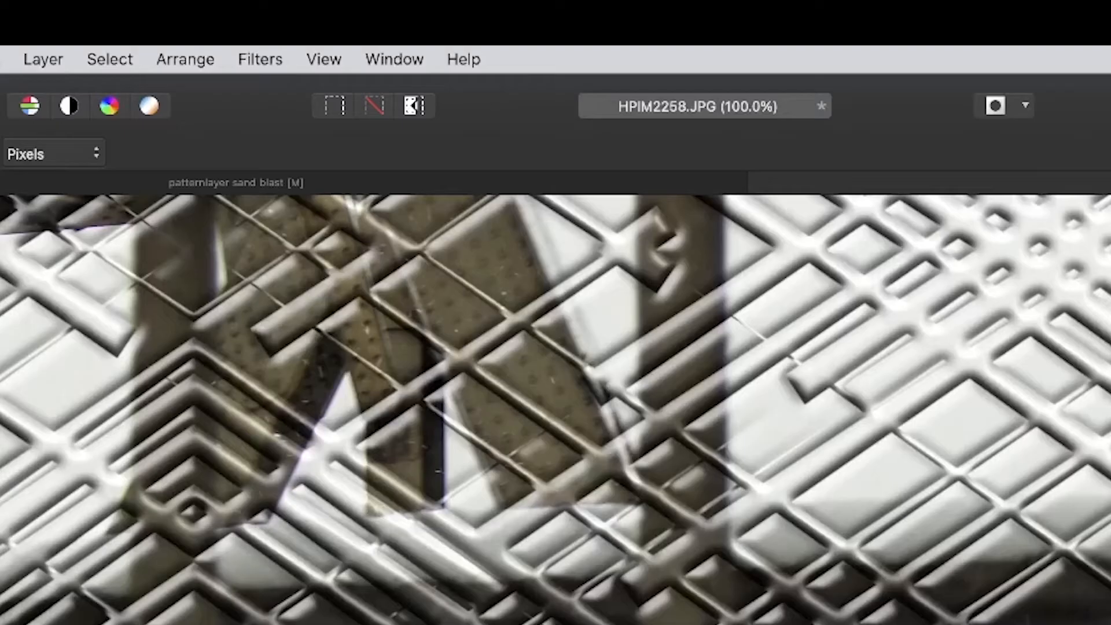
# Apply a Gaussian Blur with an 8.2 px radius to the crosshatch mask
pyautogui.click(260, 63)
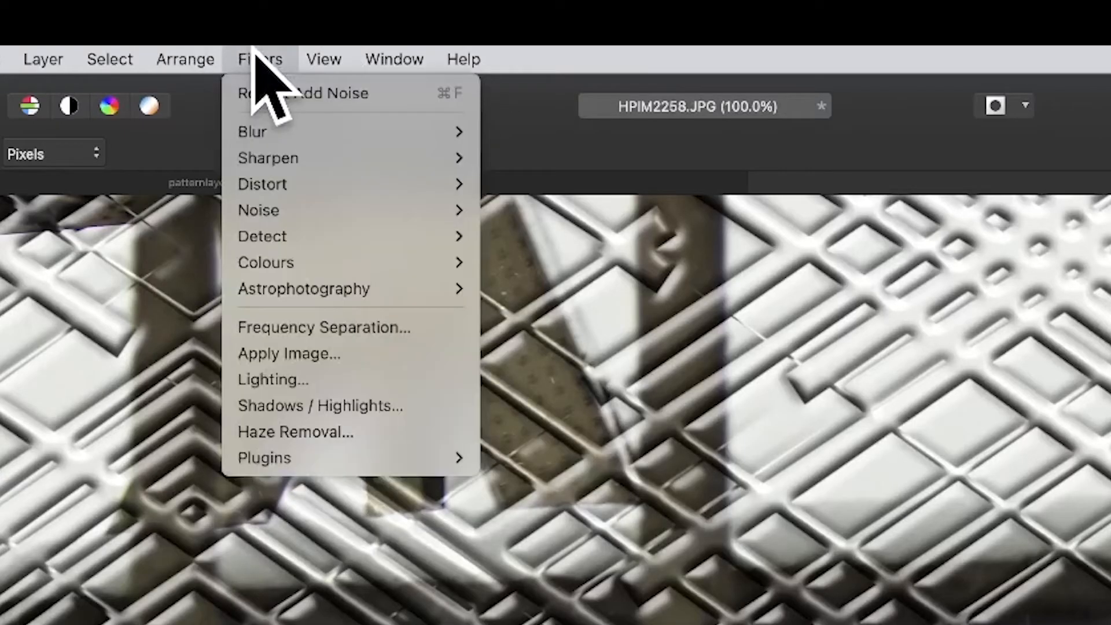
pyautogui.moveTo(283, 128)
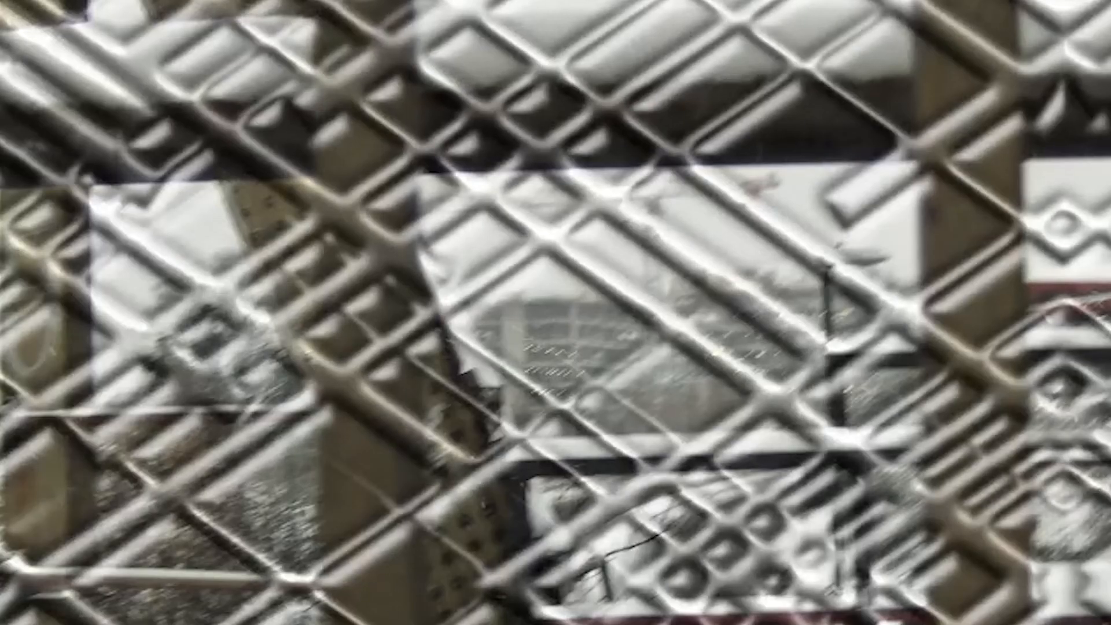
pyautogui.moveTo(567, 212); pyautogui.dragTo(596, 211)
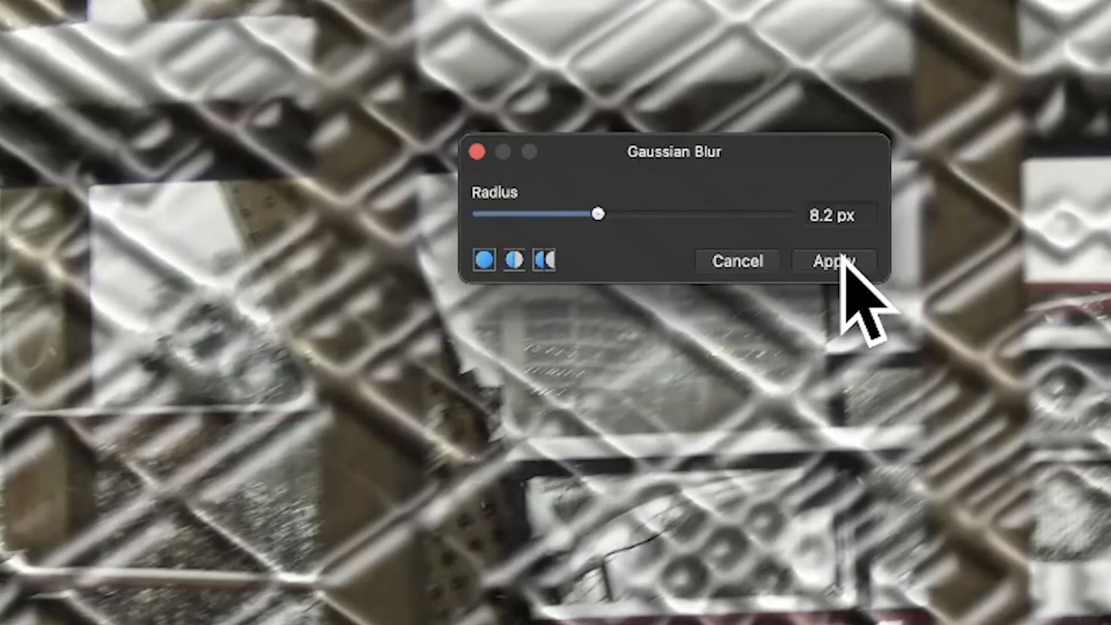
pyautogui.click(842, 258)
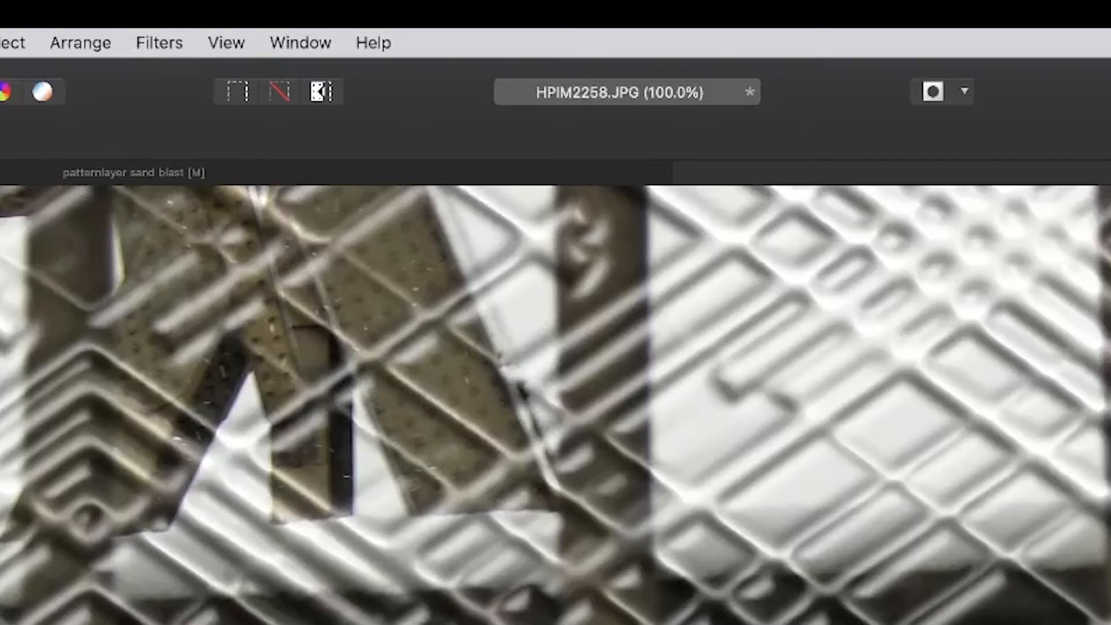
# Add uniform noise at 98% intensity to the crosshatch mask and repeat the Add Noise filter
pyautogui.click(160, 38)
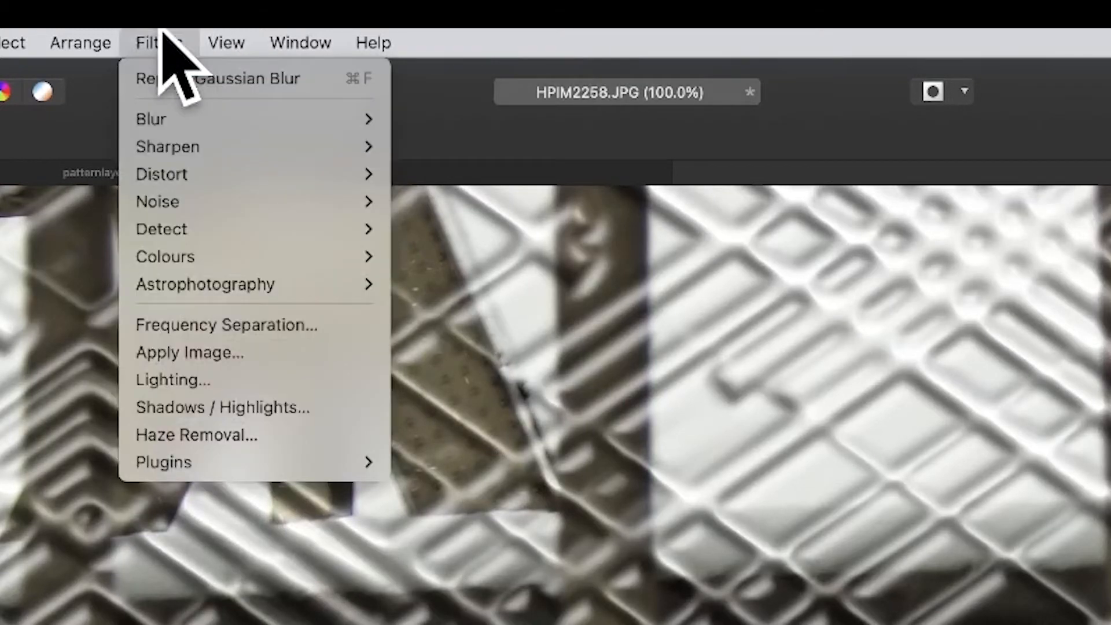
pyautogui.moveTo(159, 204)
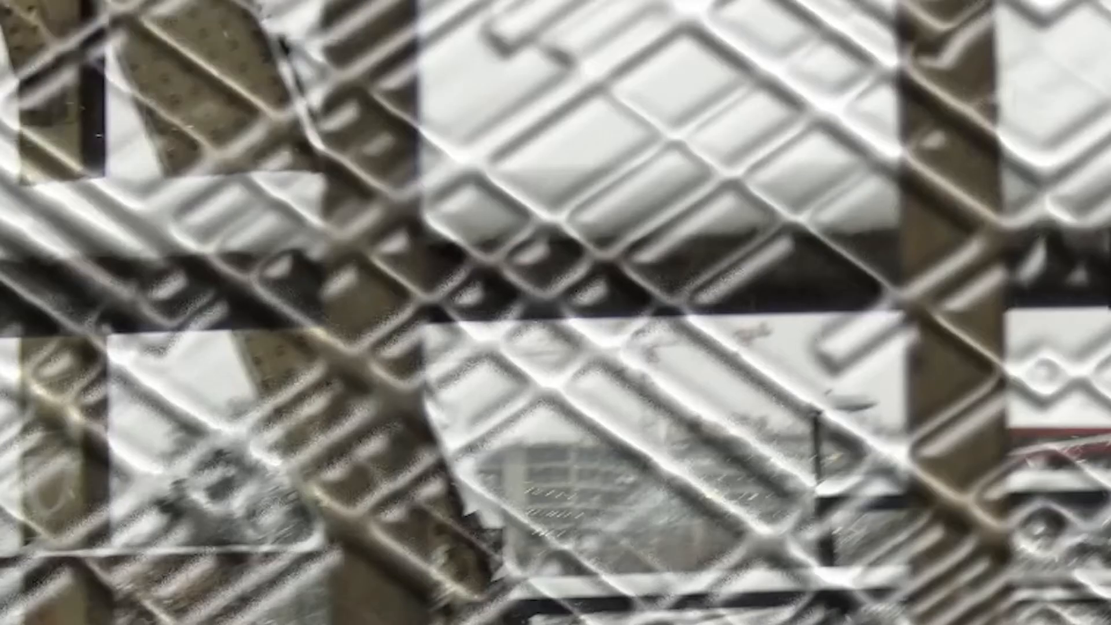
pyautogui.moveTo(770, 511); pyautogui.dragTo(272, 109)
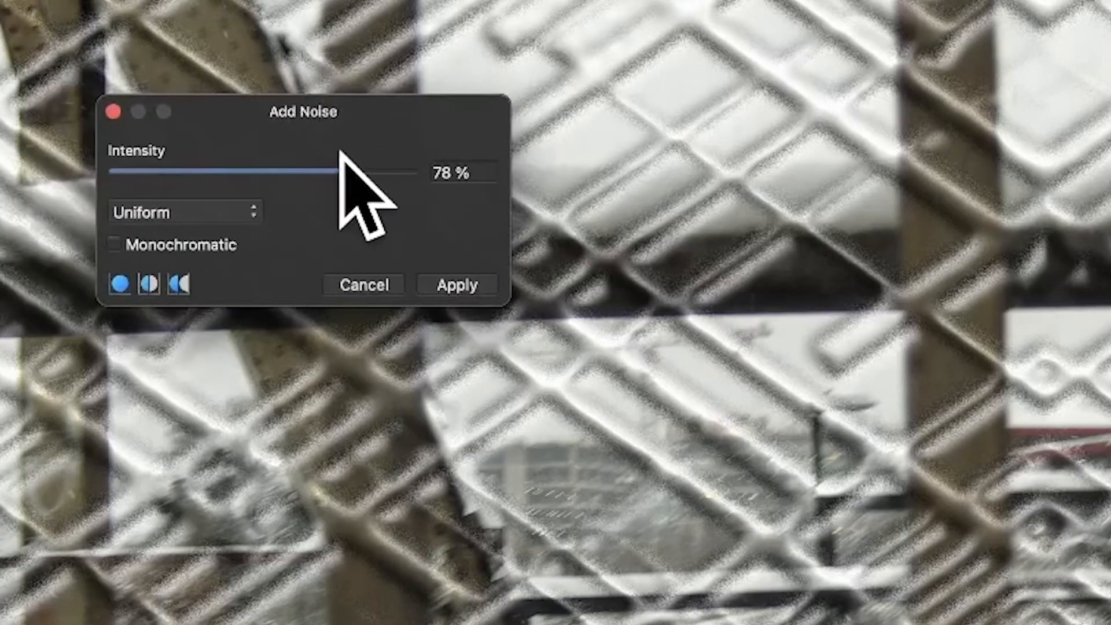
pyautogui.moveTo(350, 162); pyautogui.dragTo(412, 165)
pyautogui.moveTo(297, 104); pyautogui.dragTo(426, 144)
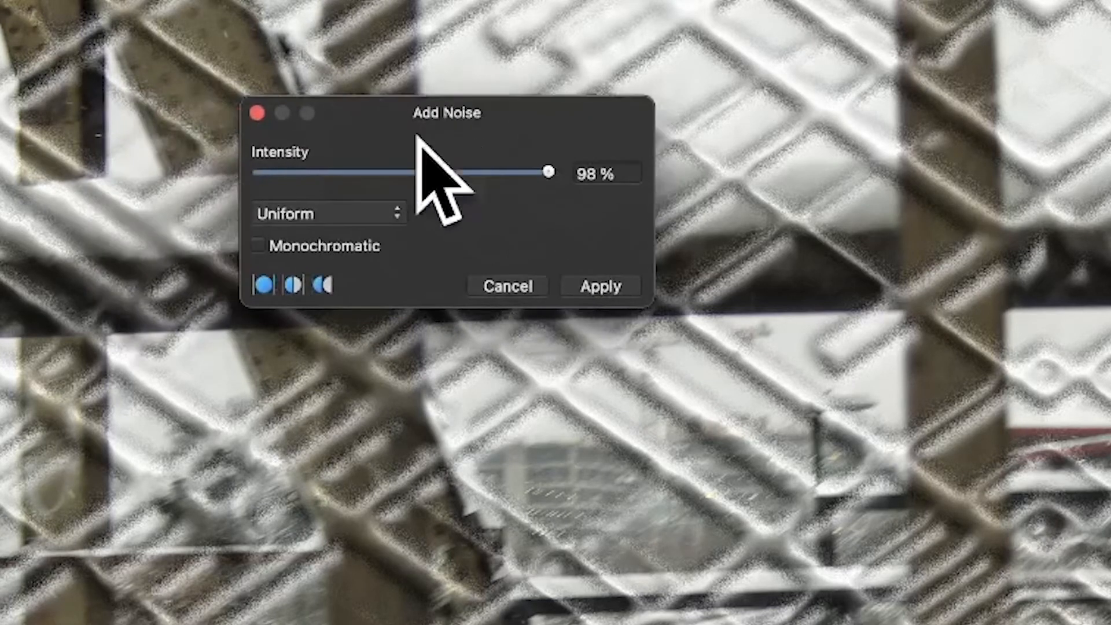
pyautogui.click(604, 279)
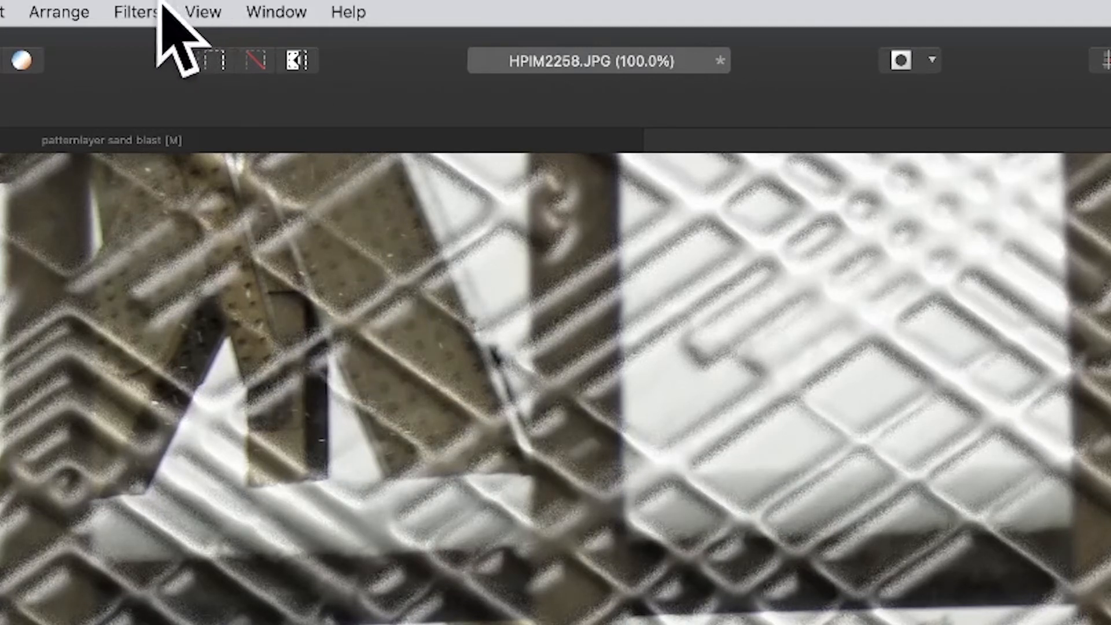
pyautogui.click(126, 11)
pyautogui.click(132, 45)
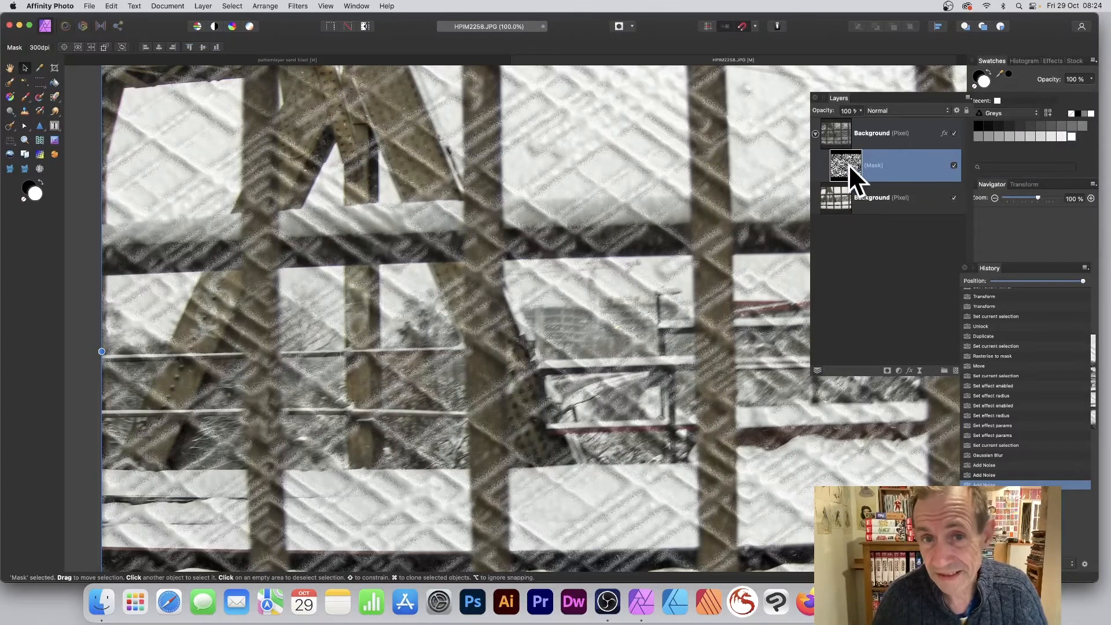
# Add a Recolour adjustment layer above the masked Background layer with its hue set to 45.4°
pyautogui.click(832, 131)
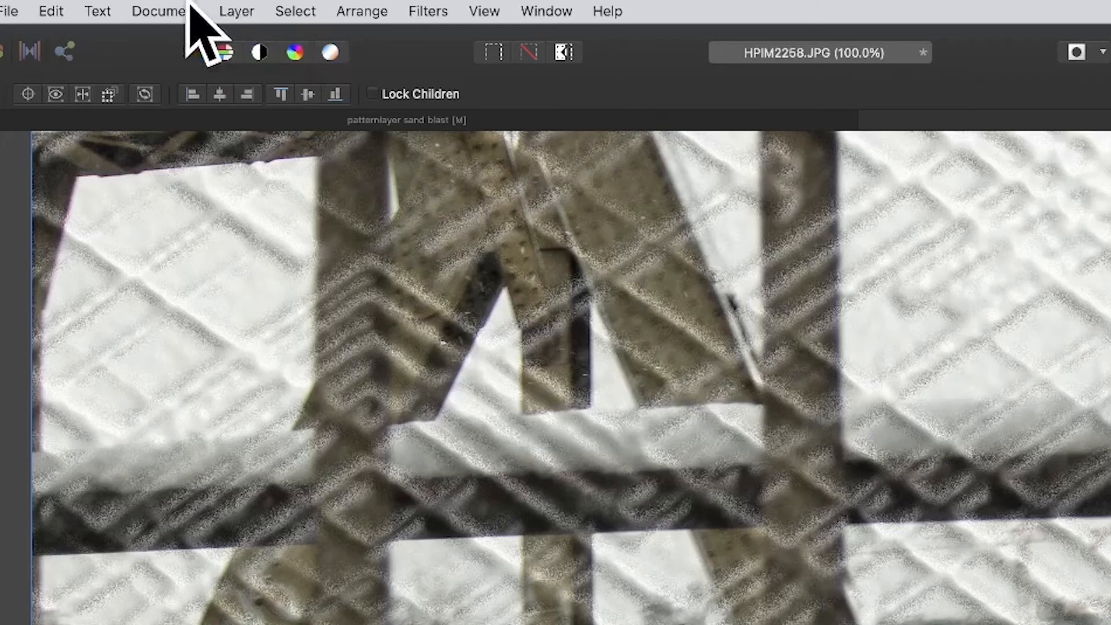
pyautogui.click(231, 8)
pyautogui.moveTo(288, 310)
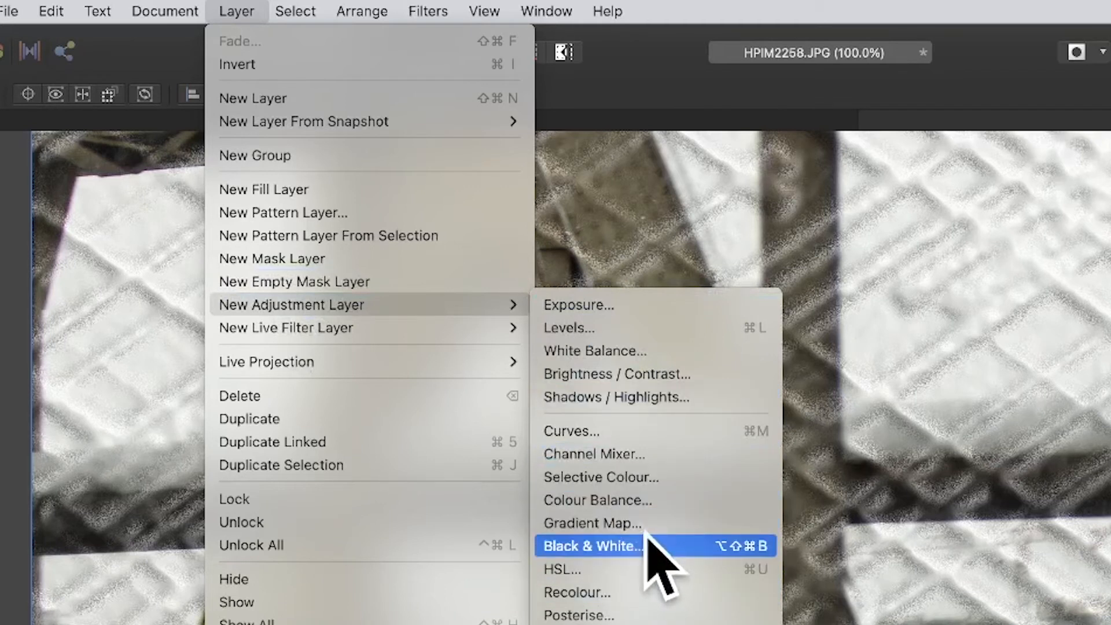
pyautogui.click(615, 592)
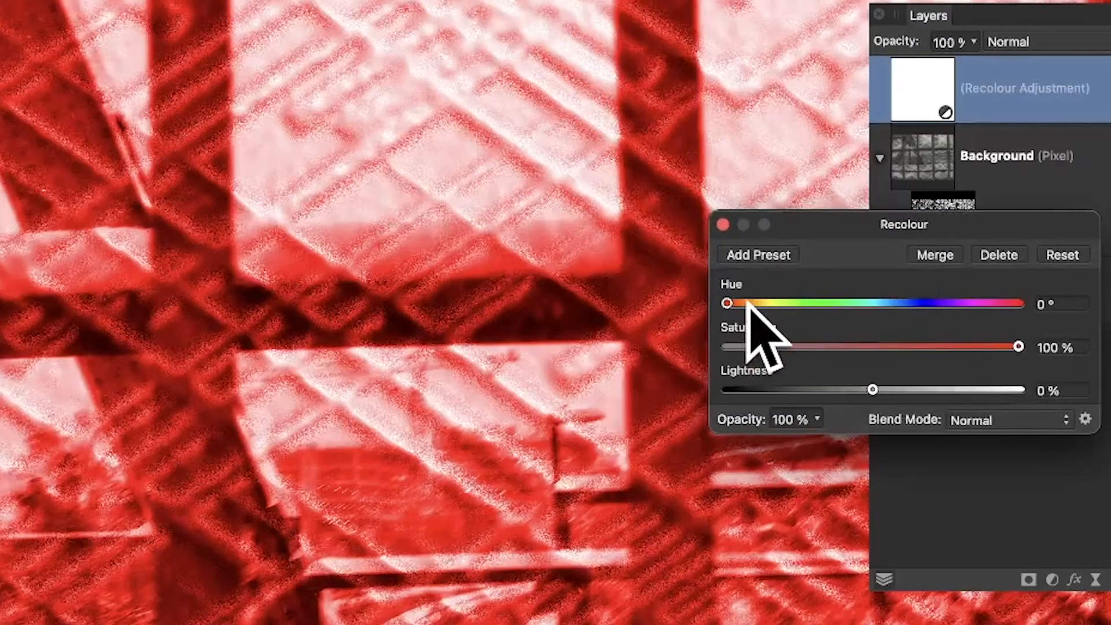
pyautogui.moveTo(726, 302); pyautogui.dragTo(764, 303)
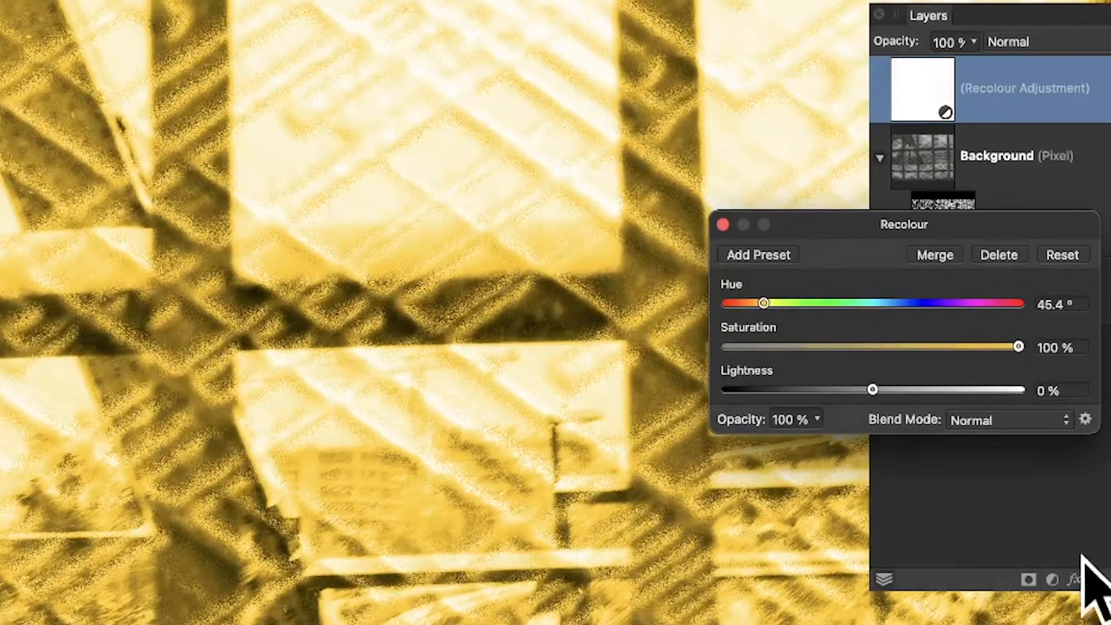
pyautogui.click(724, 225)
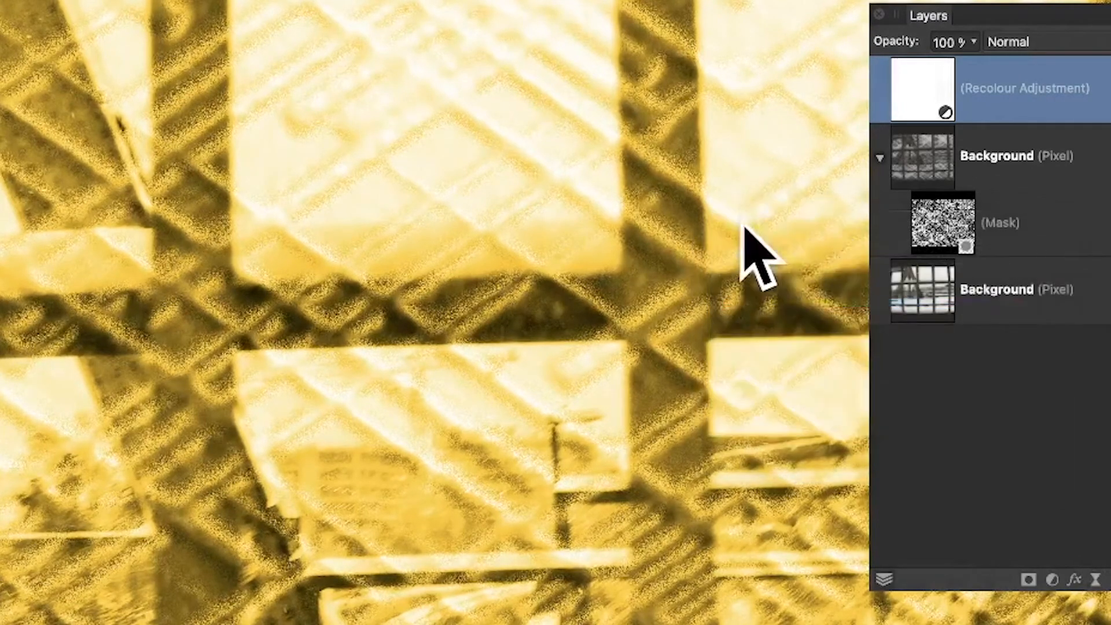
# Set the masked Background layer's blend mode to Linear Burn
pyautogui.click(1000, 177)
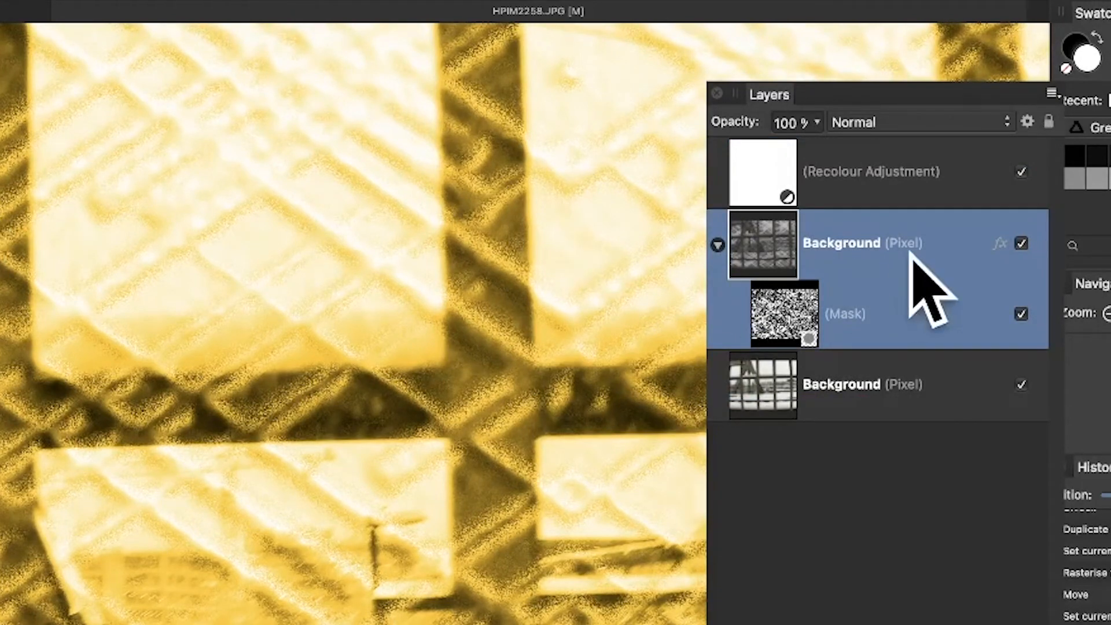
pyautogui.click(866, 124)
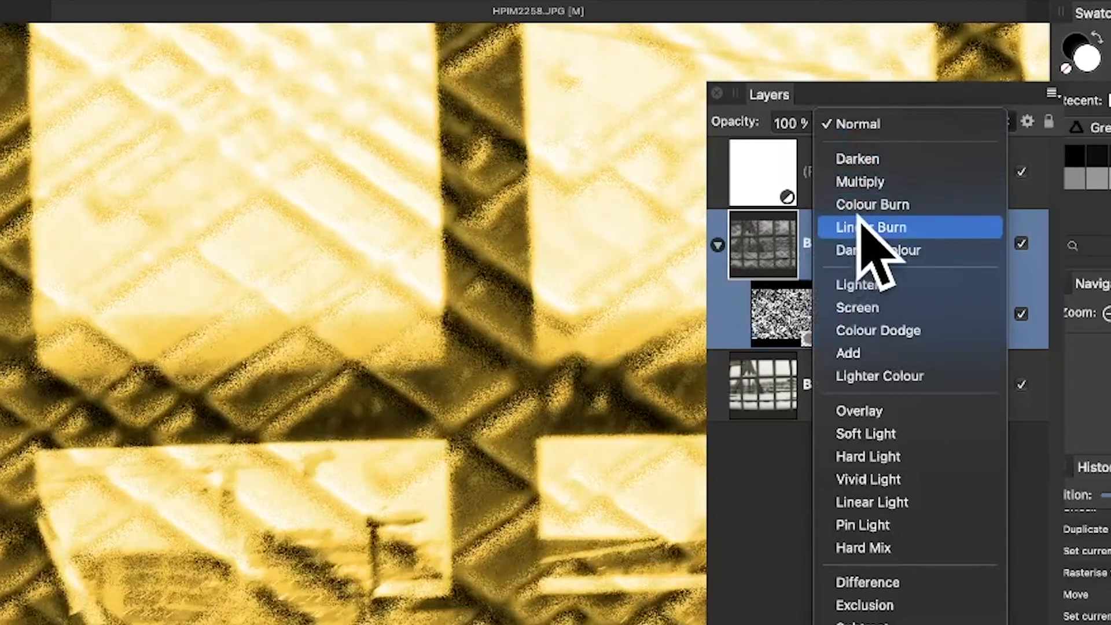
pyautogui.click(859, 227)
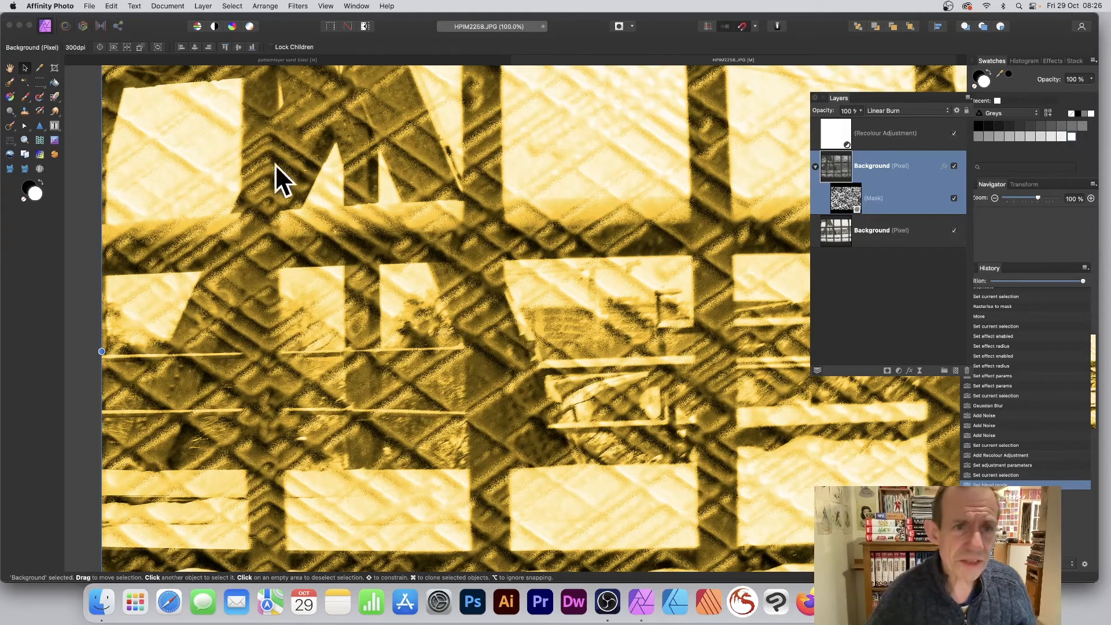
pyautogui.click(284, 61)
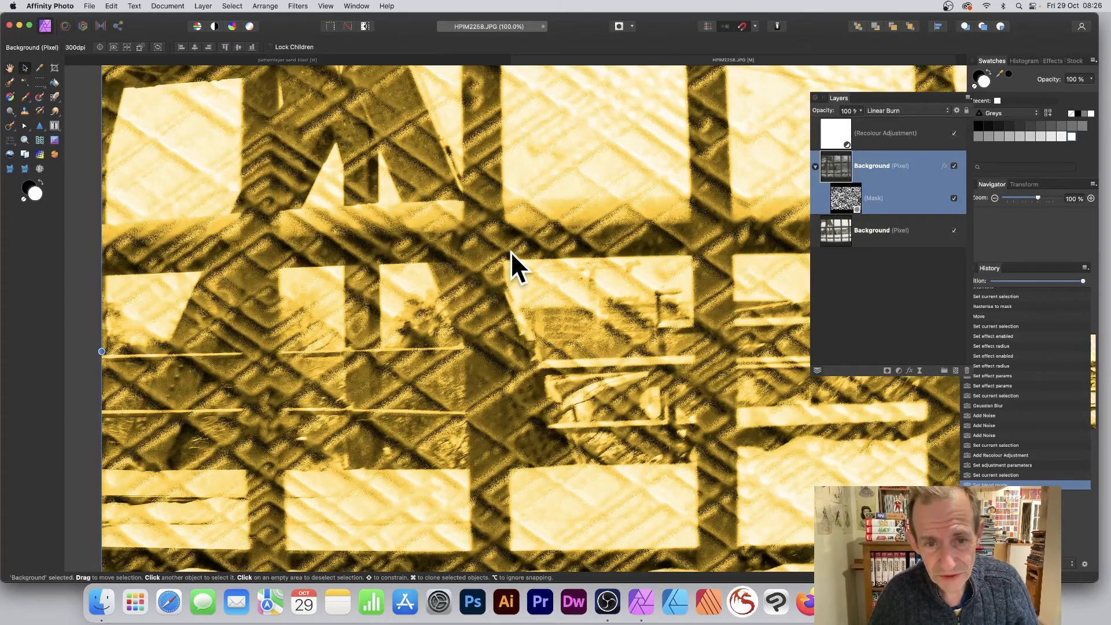
# Switch to the "patternlayer sand blast" document and set its Recolour adjustment's hue to 28.7°
pyautogui.click(310, 58)
pyautogui.press('h')
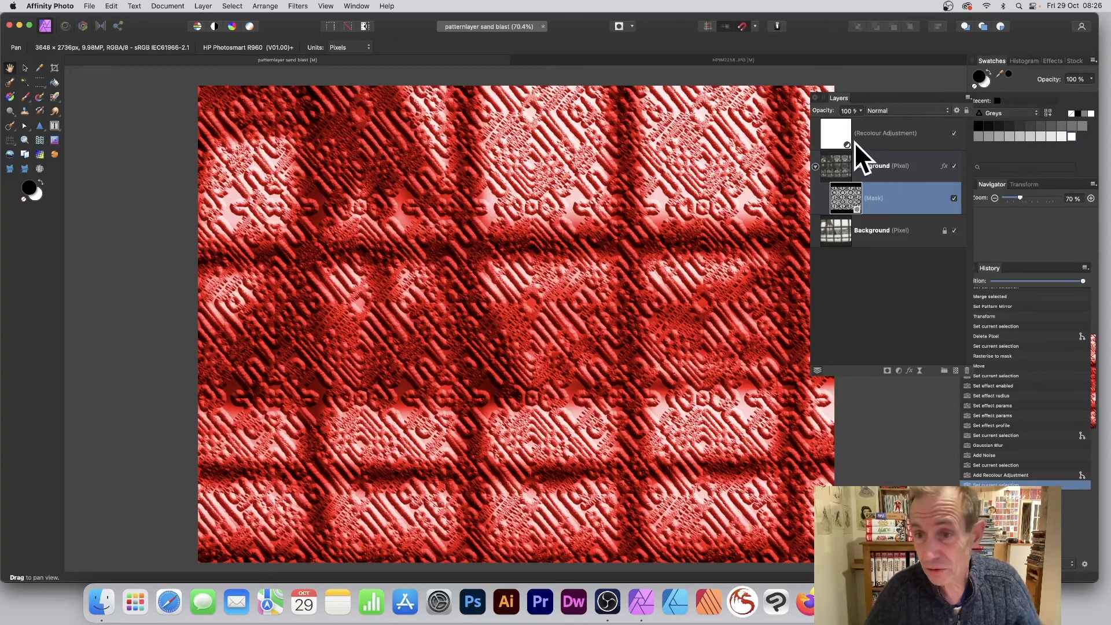
pyautogui.click(830, 139)
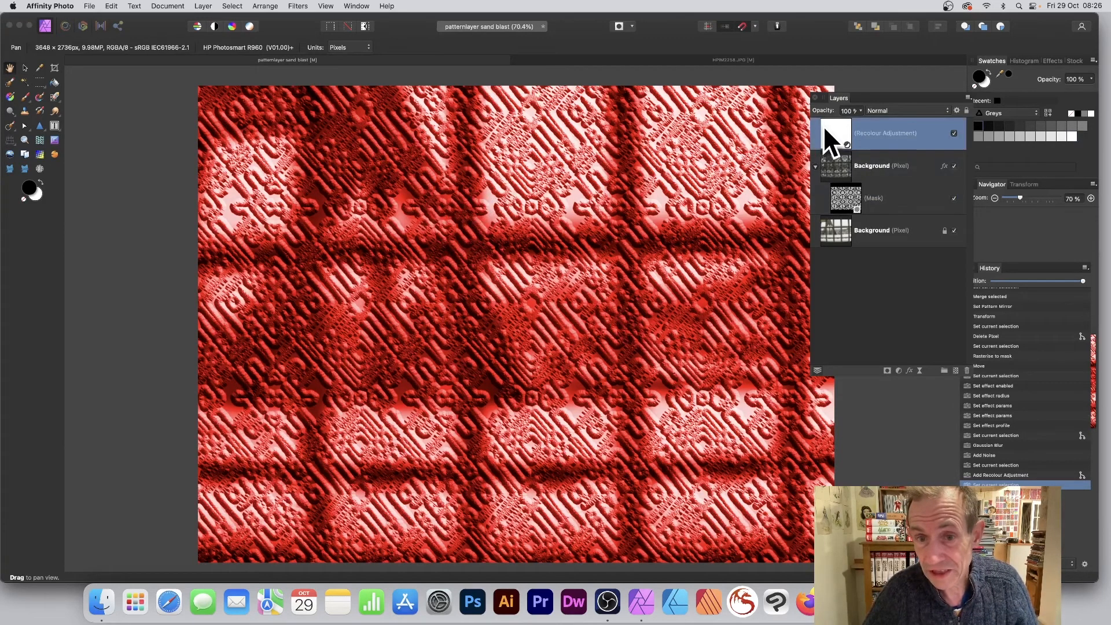
pyautogui.doubleClick(826, 133)
pyautogui.moveTo(740, 237); pyautogui.dragTo(750, 215)
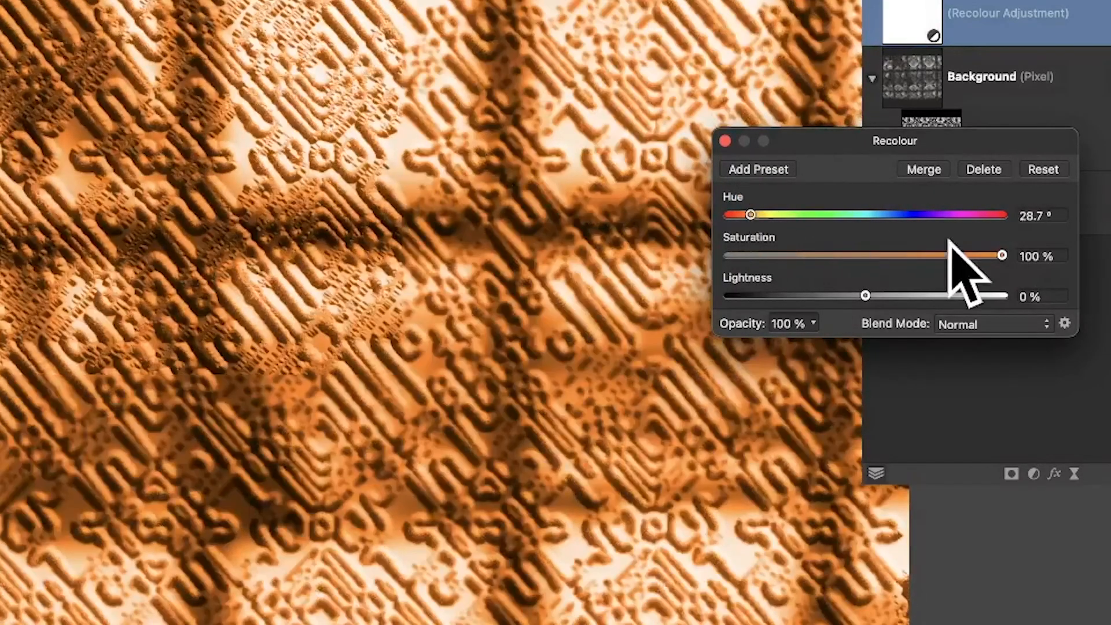
# Set the Recolour adjustment's blend mode to Linear Burn and return to the HPIM2258.JPG document
pyautogui.click(998, 323)
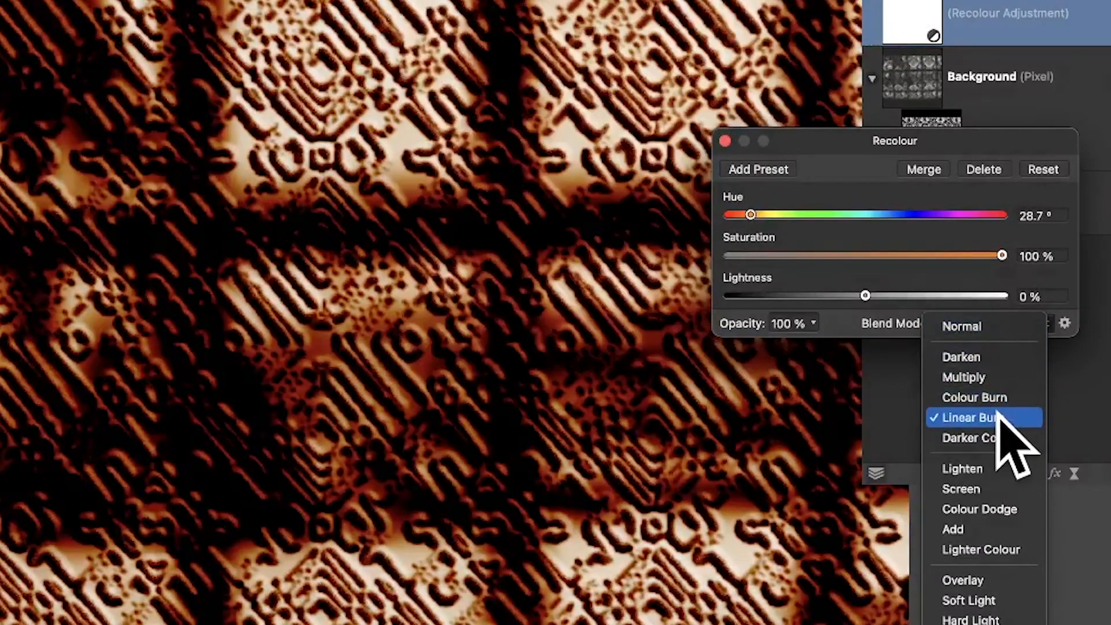
pyautogui.click(996, 417)
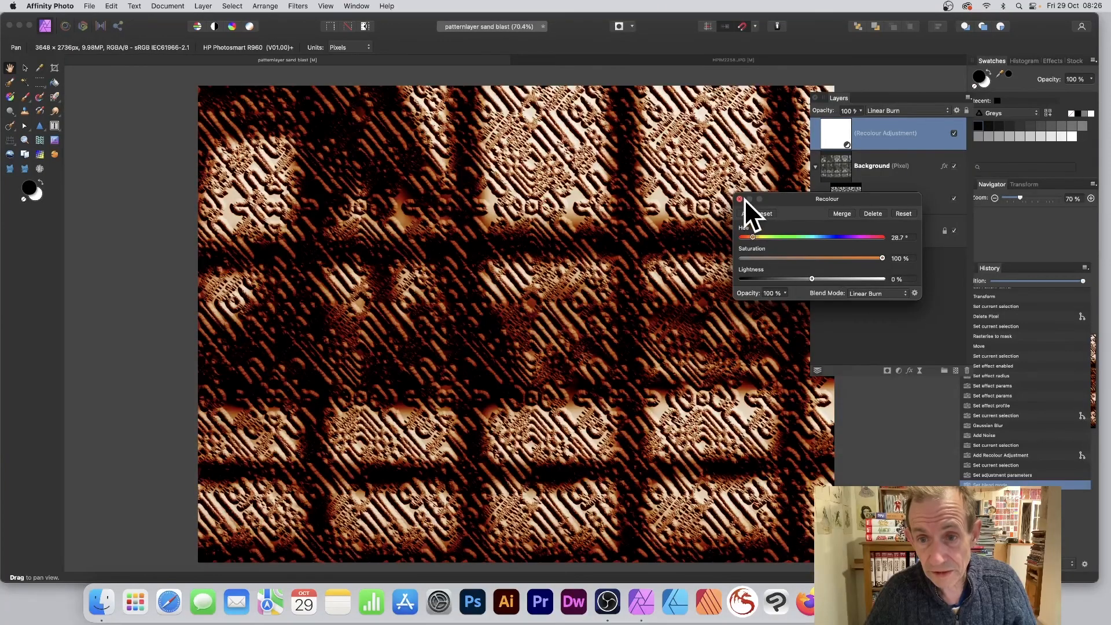
pyautogui.click(739, 199)
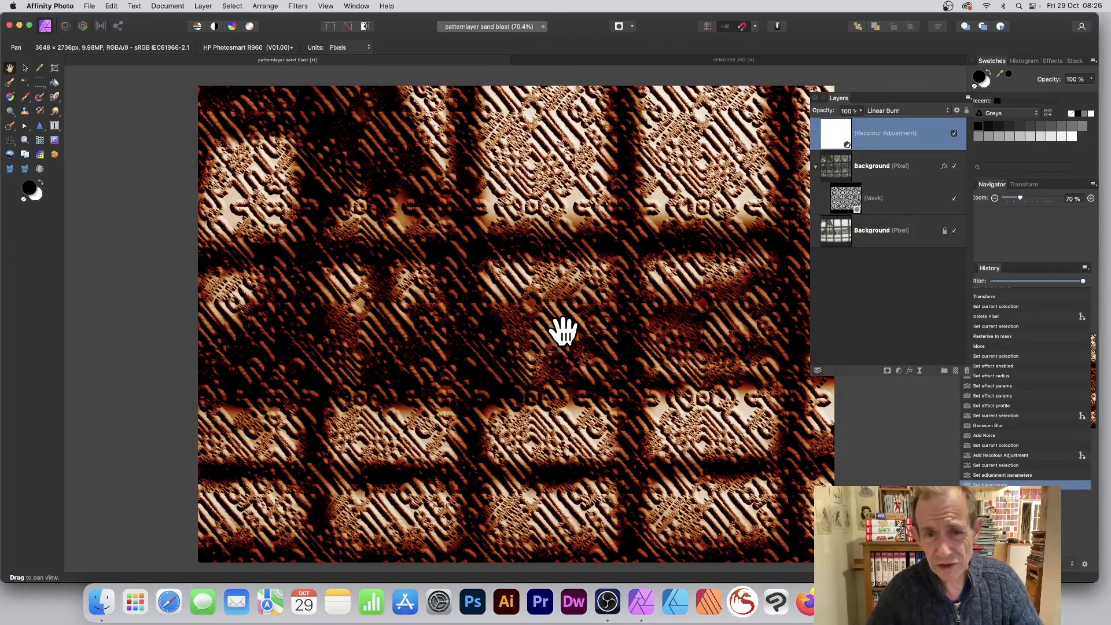
pyautogui.click(652, 58)
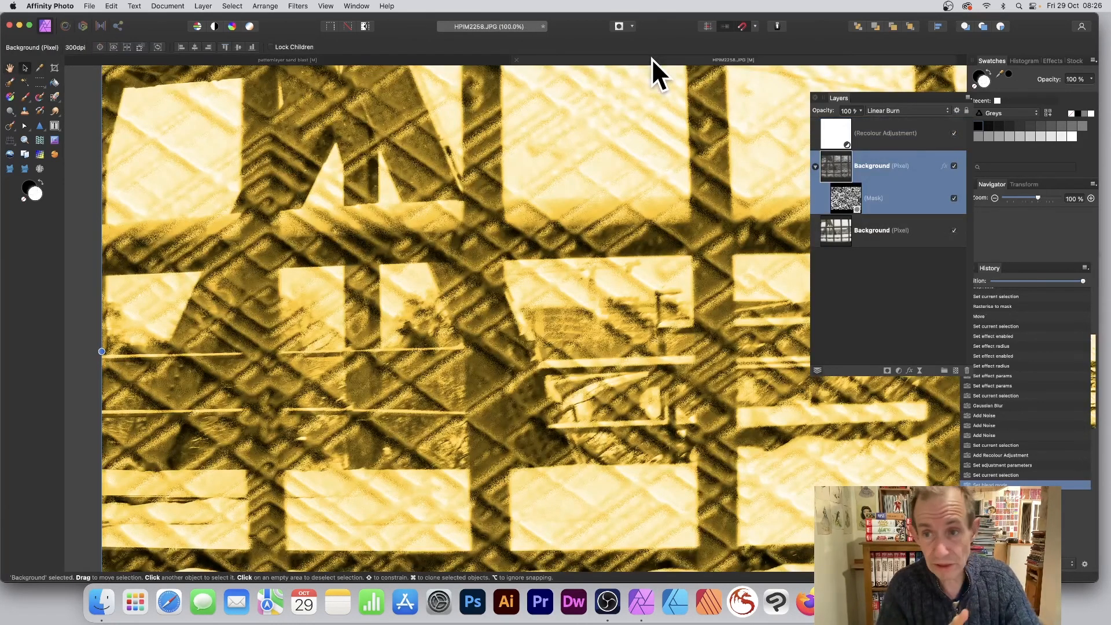